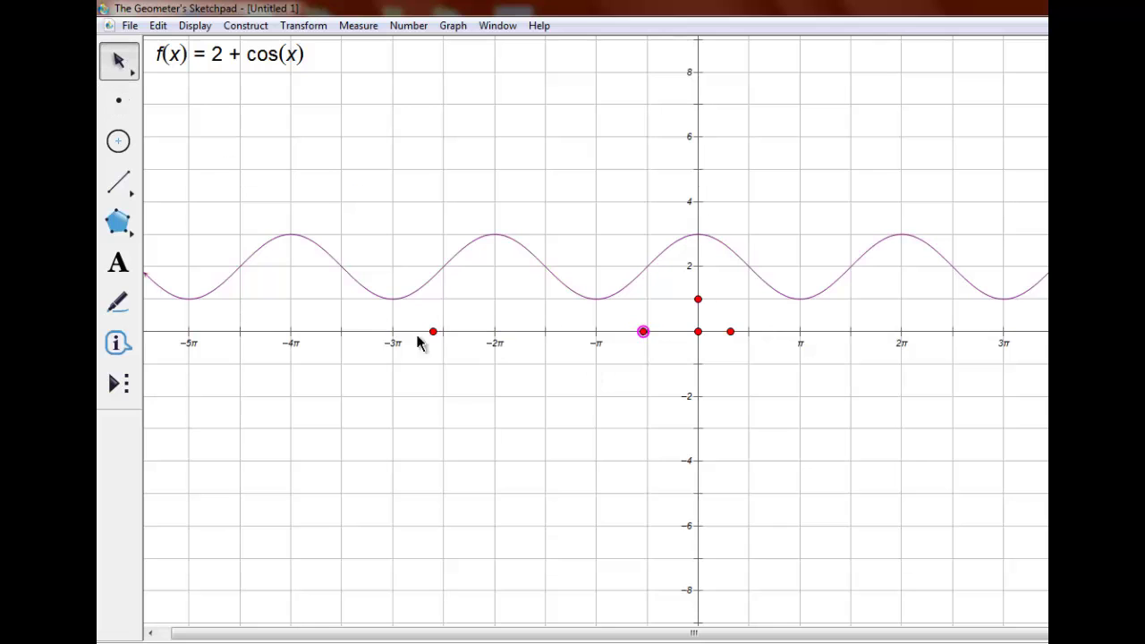
Label the two free points on the negative x-axis a and b, with b being the one nearer the origin
{"action": "right_click", "coordinate": [433, 332]}
{"action": "left_click", "coordinate": [495, 498]}
{"action": "type", "text": "a"}
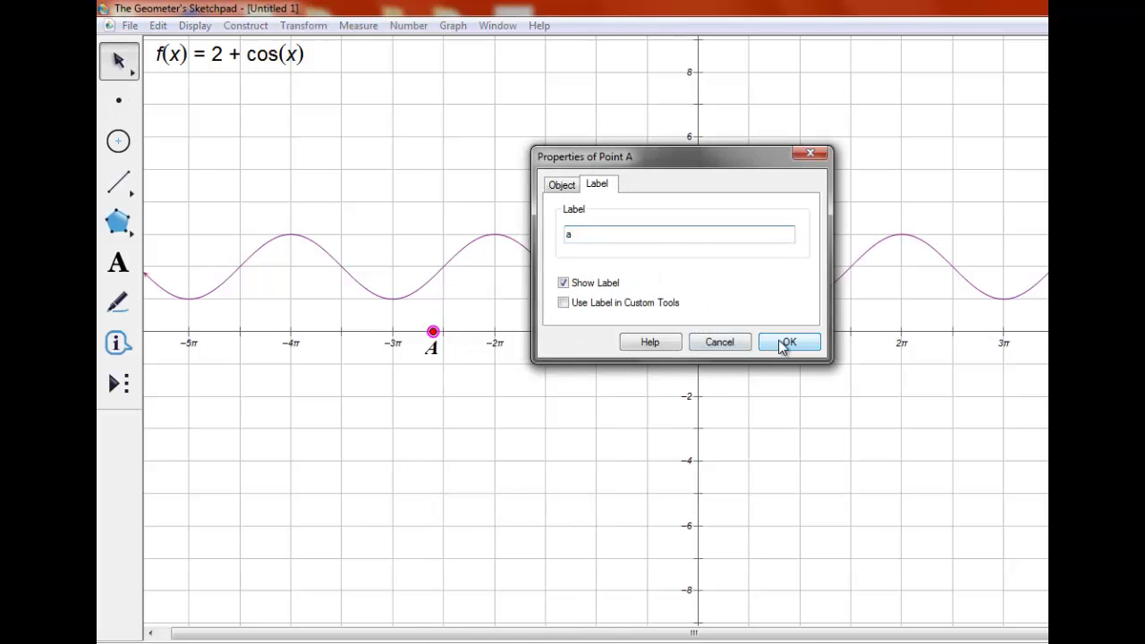
{"action": "left_click", "coordinate": [789, 341]}
{"action": "right_click", "coordinate": [644, 331]}
{"action": "left_click", "coordinate": [723, 504]}
{"action": "type", "text": "b"}
{"action": "left_click", "coordinate": [789, 343]}
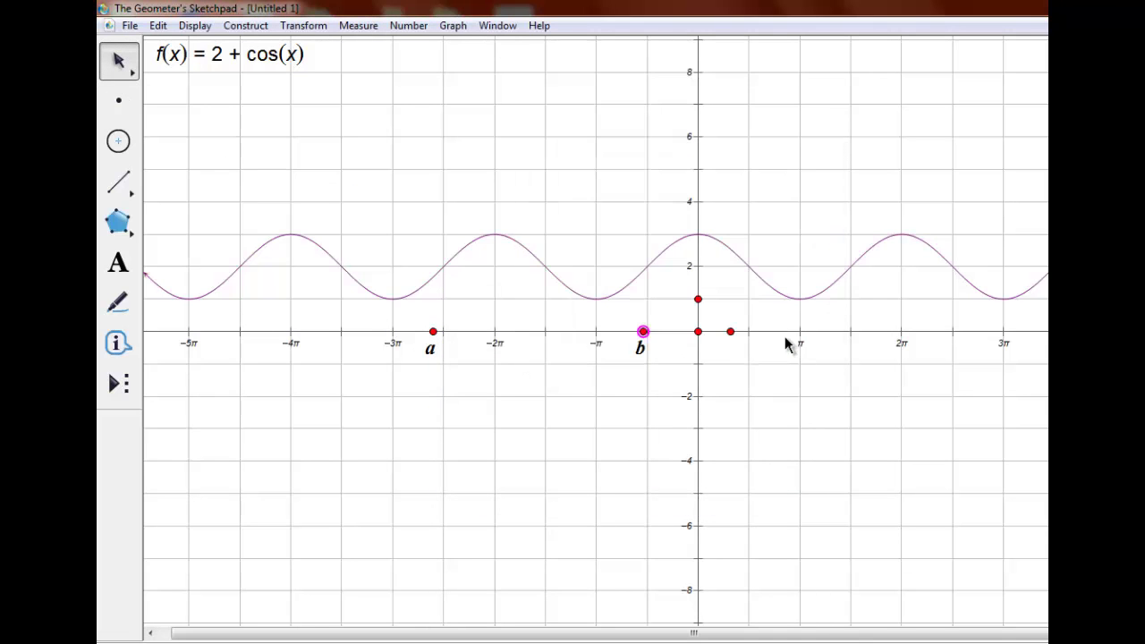
Place a free point in the lower-left of the grid and translate it by 0.3 cm at an angle of 0 radians
{"action": "left_click", "coordinate": [119, 101]}
{"action": "left_click", "coordinate": [171, 517]}
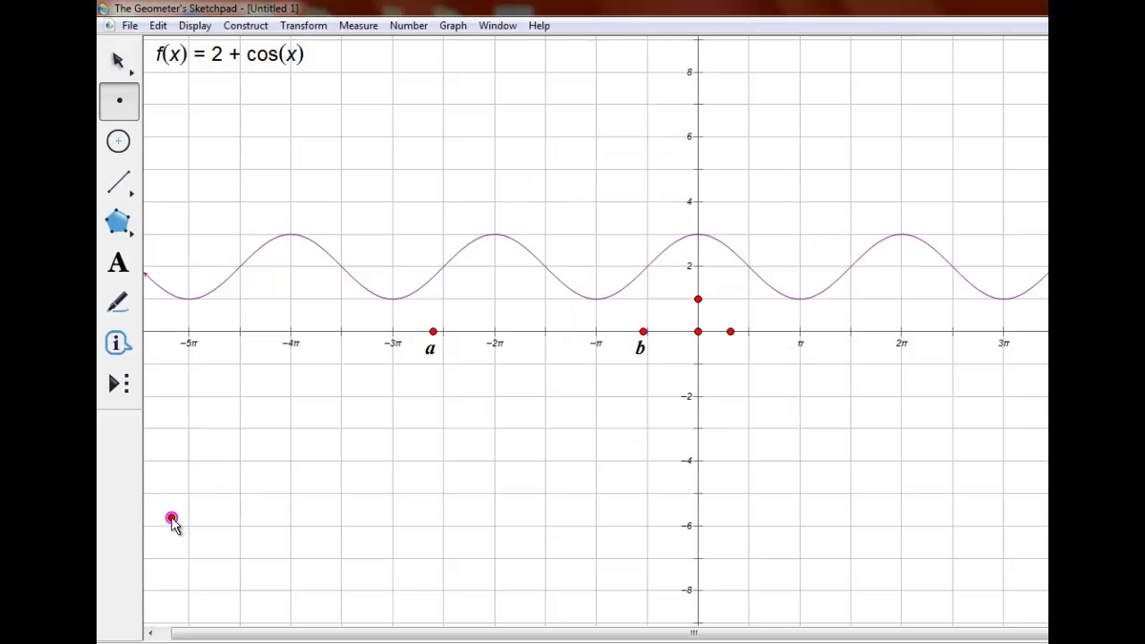
{"action": "left_click", "coordinate": [303, 25]}
{"action": "left_click", "coordinate": [288, 166]}
{"action": "type", "text": "0.3"}
{"action": "key", "text": "Tab"}
{"action": "type", "text": "0"}
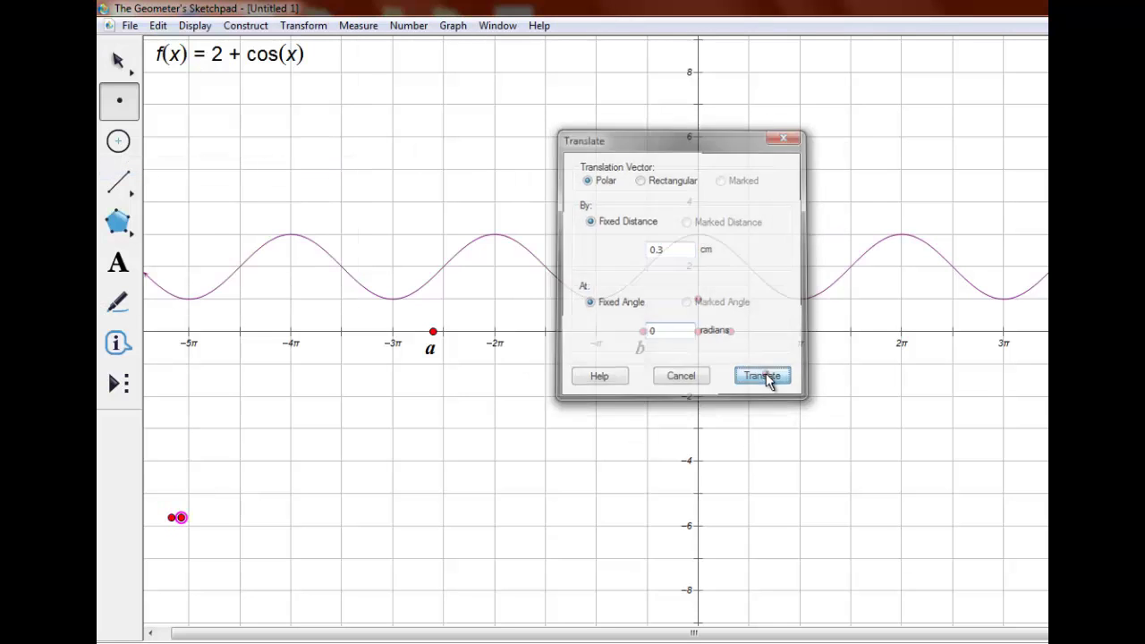
{"action": "left_click", "coordinate": [765, 378]}
Draw a ray from the free point through its translated image and place a point on the ray farther along
{"action": "left_click_drag", "start_coordinate": [125, 188], "coordinate": [202, 181]}
{"action": "left_click", "coordinate": [171, 518]}
{"action": "left_click", "coordinate": [181, 517]}
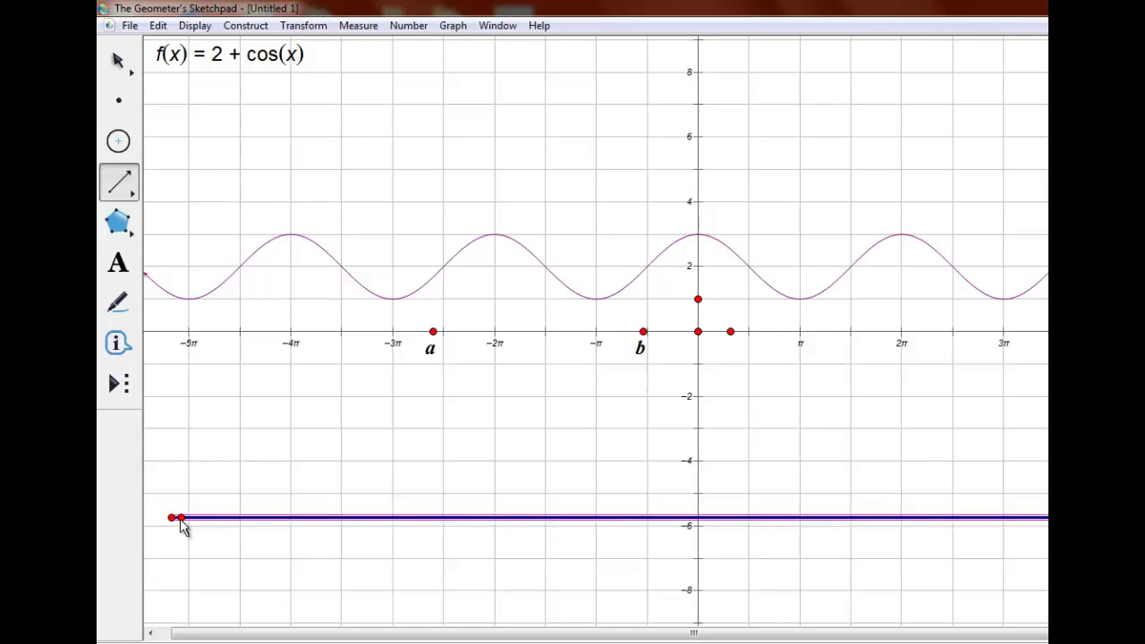
{"action": "left_click", "coordinate": [121, 105]}
{"action": "left_click", "coordinate": [299, 517]}
{"action": "key", "text": "Escape"}
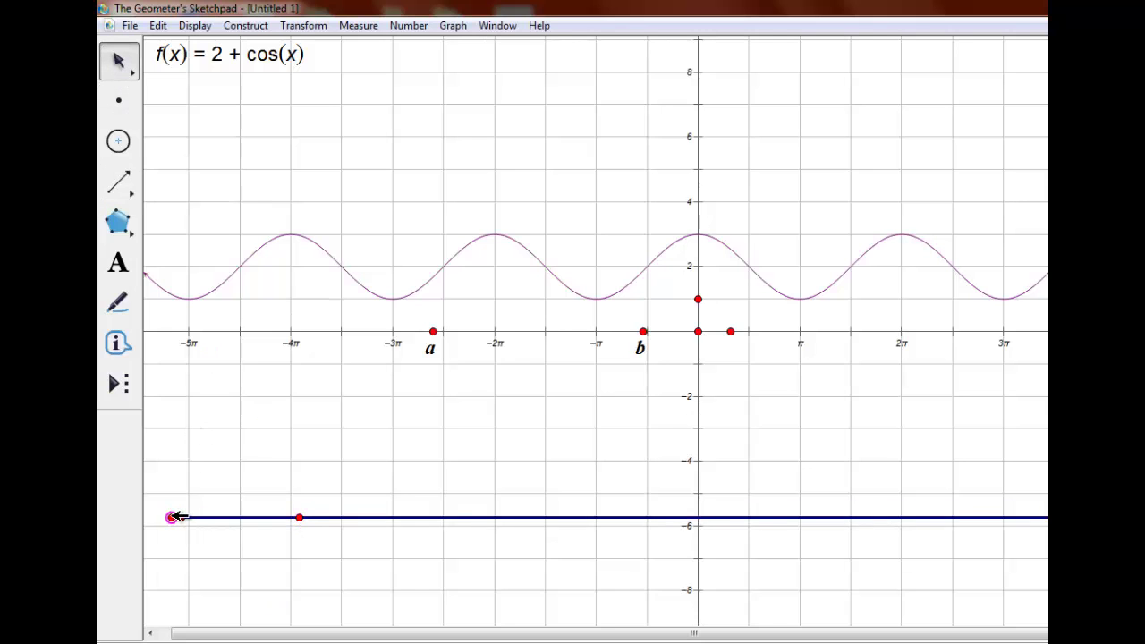
Measure the ratio CD/CC' from the ray's three points and calculate trunc(CD/CC')
{"action": "left_click", "coordinate": [303, 25]}
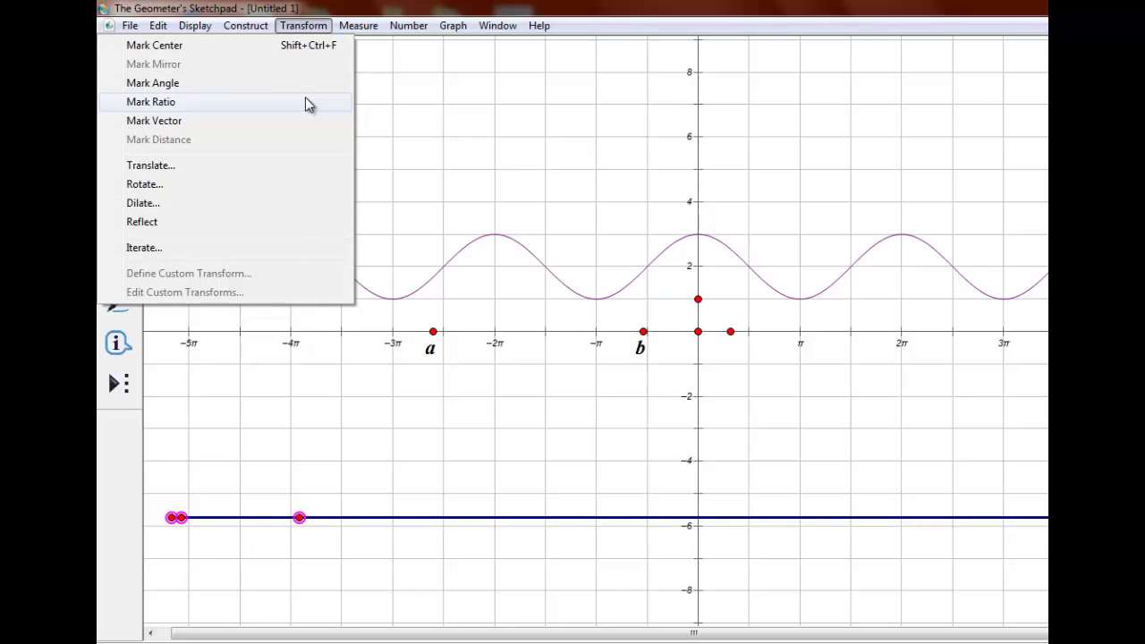
{"action": "left_click", "coordinate": [296, 214]}
{"action": "left_click", "coordinate": [408, 25]}
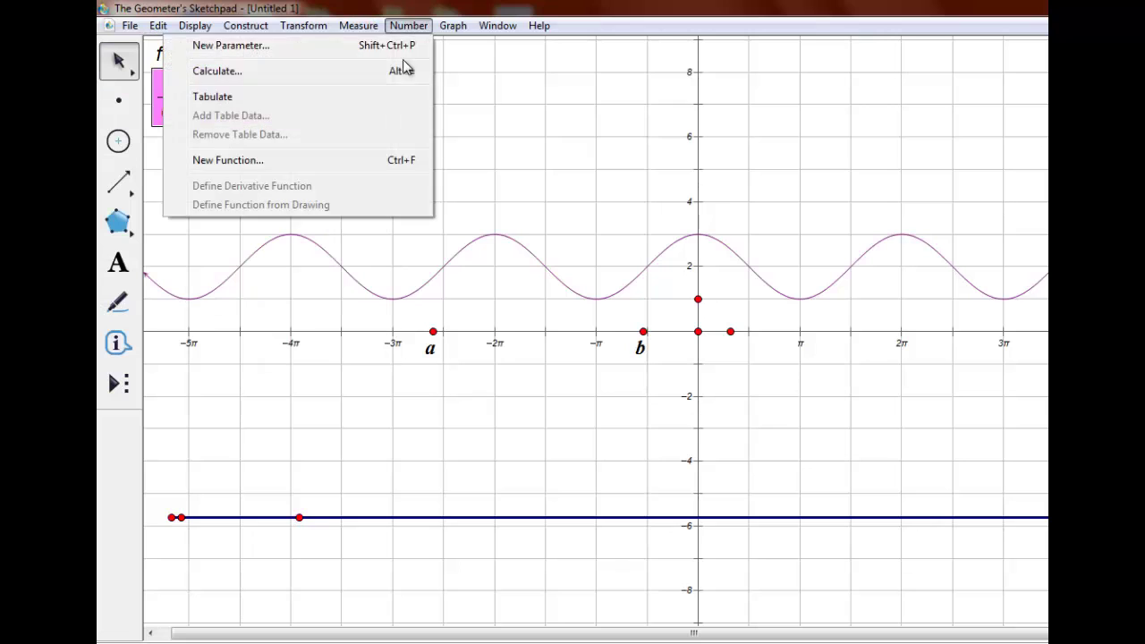
{"action": "left_click", "coordinate": [402, 68]}
{"action": "type", "text": "trunc("}
{"action": "left_click", "coordinate": [230, 98]}
{"action": "left_click", "coordinate": [752, 409]}
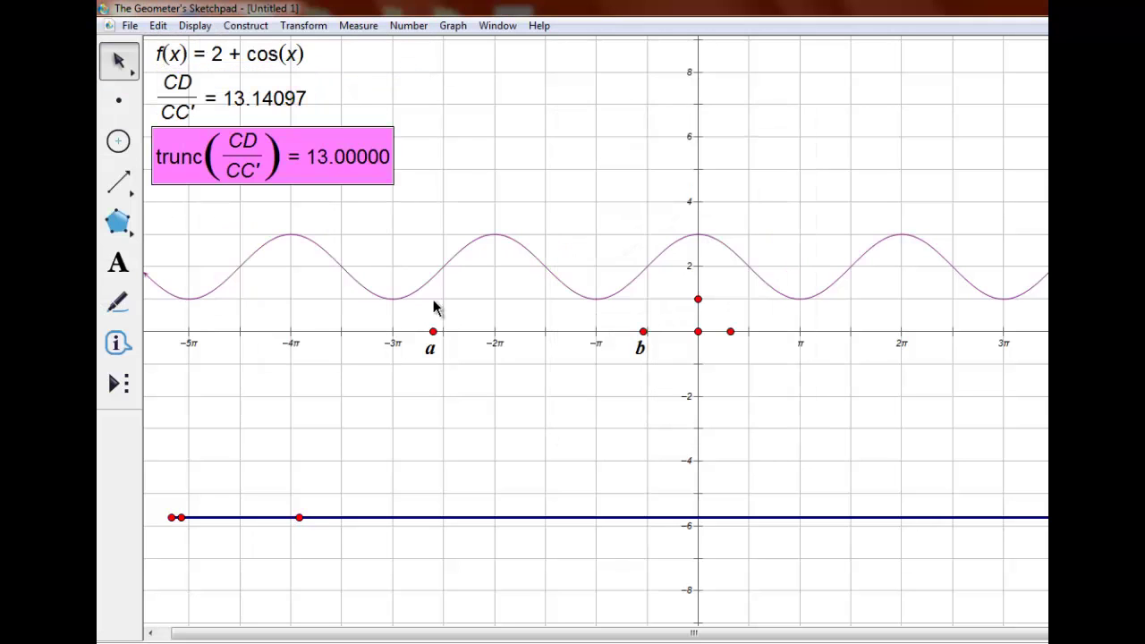
Label the truncated ratio n and display its value with whole-number precision
{"action": "right_click", "coordinate": [297, 132]}
{"action": "left_click", "coordinate": [358, 231]}
{"action": "left_click", "coordinate": [566, 305]}
{"action": "left_click", "coordinate": [634, 184]}
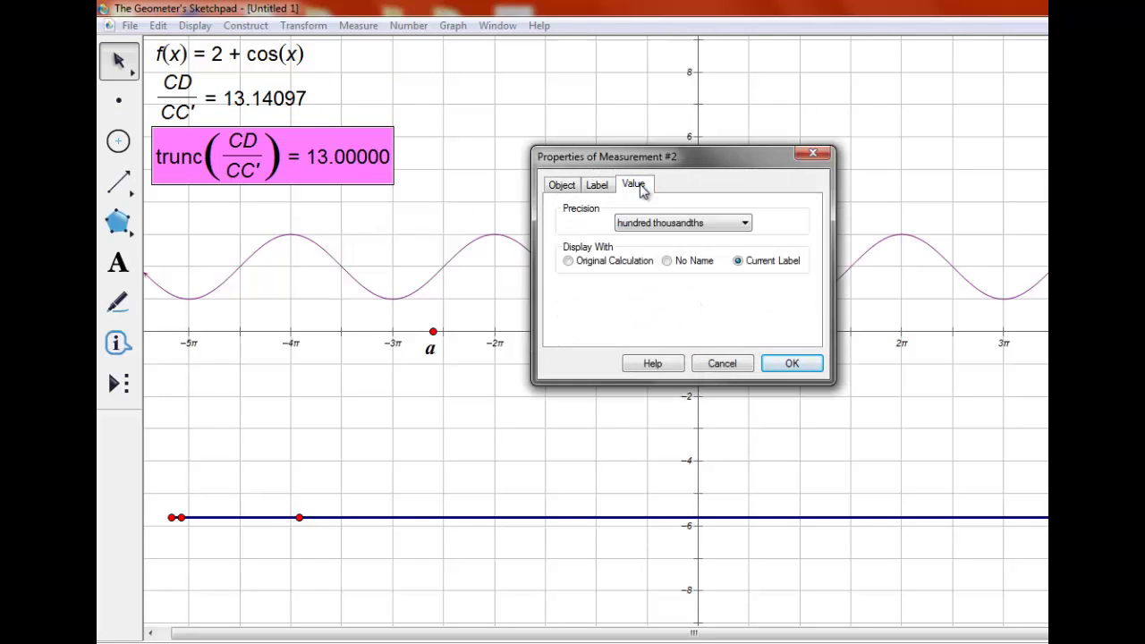
{"action": "left_click", "coordinate": [743, 224]}
{"action": "left_click", "coordinate": [727, 240]}
{"action": "left_click", "coordinate": [792, 343]}
{"action": "key", "text": "alt+Up"}
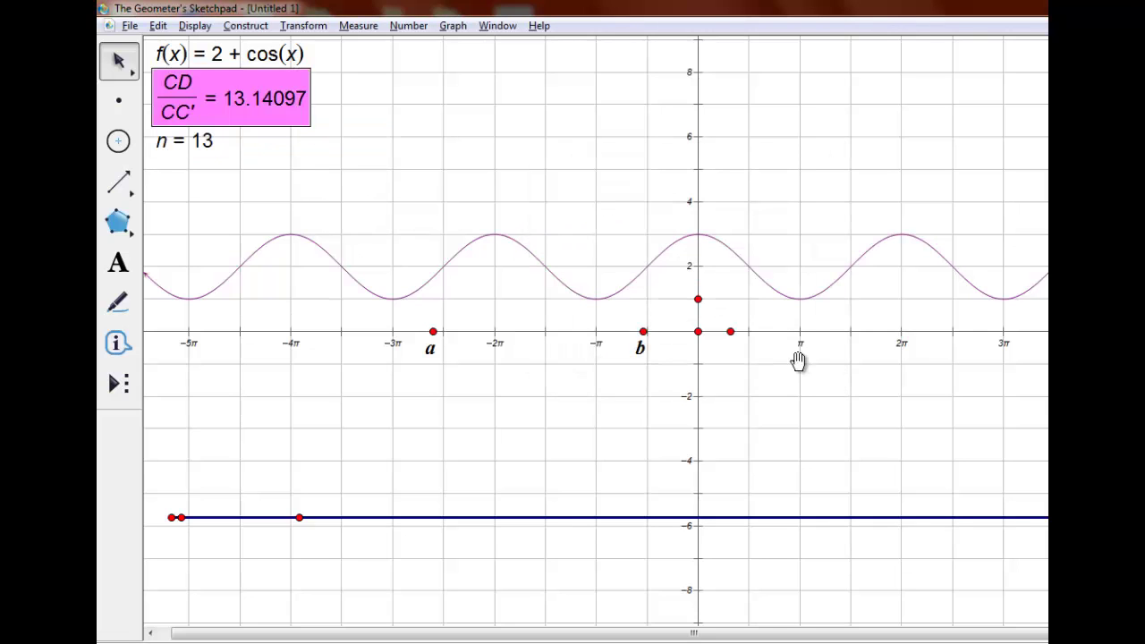
Hide the ratio measurement and helper geometry, replace the ray with a segment slider, and set n to 5
{"action": "key", "text": "ctrl+h"}
{"action": "mouse_move", "coordinate": [181, 403]}
{"action": "left_mouse_down"}
{"action": "mouse_move", "coordinate": [200, 529]}
{"action": "mouse_move", "coordinate": [284, 532]}
{"action": "mouse_move", "coordinate": [438, 484]}
{"action": "mouse_move", "coordinate": [1049, 501]}
{"action": "mouse_move", "coordinate": [205, 507]}
{"action": "mouse_move", "coordinate": [228, 510]}
{"action": "left_mouse_up"}
{"action": "key", "text": "ctrl+h"}
{"action": "left_click", "coordinate": [119, 182]}
{"action": "key", "text": "Escape"}
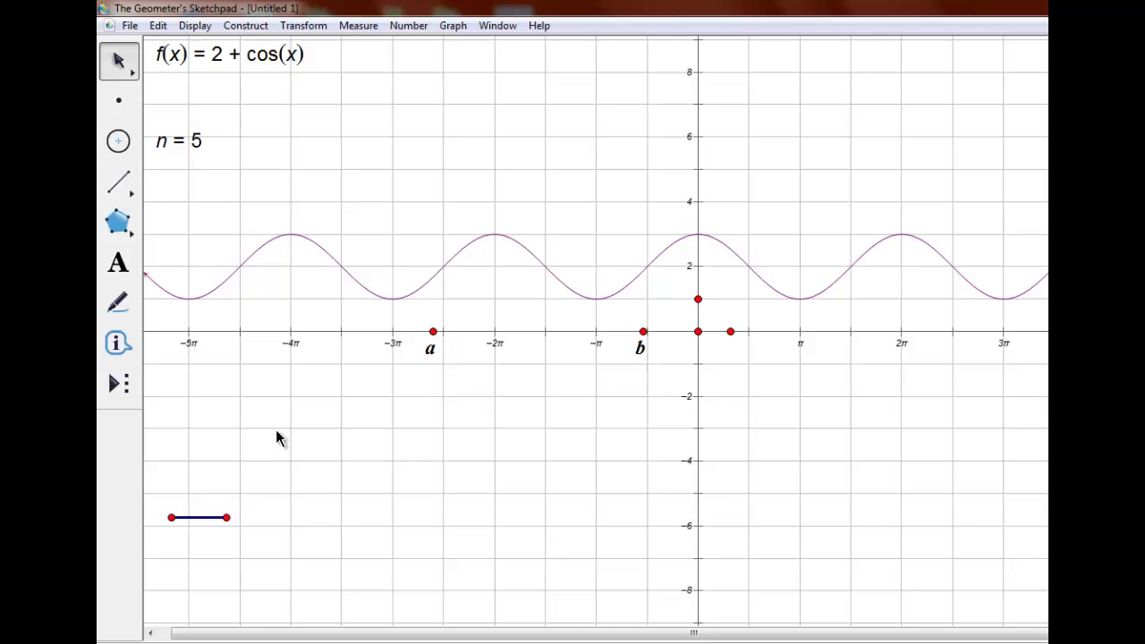
Calculate 1/n and mark the result as the scale factor
{"action": "left_click", "coordinate": [408, 25]}
{"action": "left_click", "coordinate": [391, 70]}
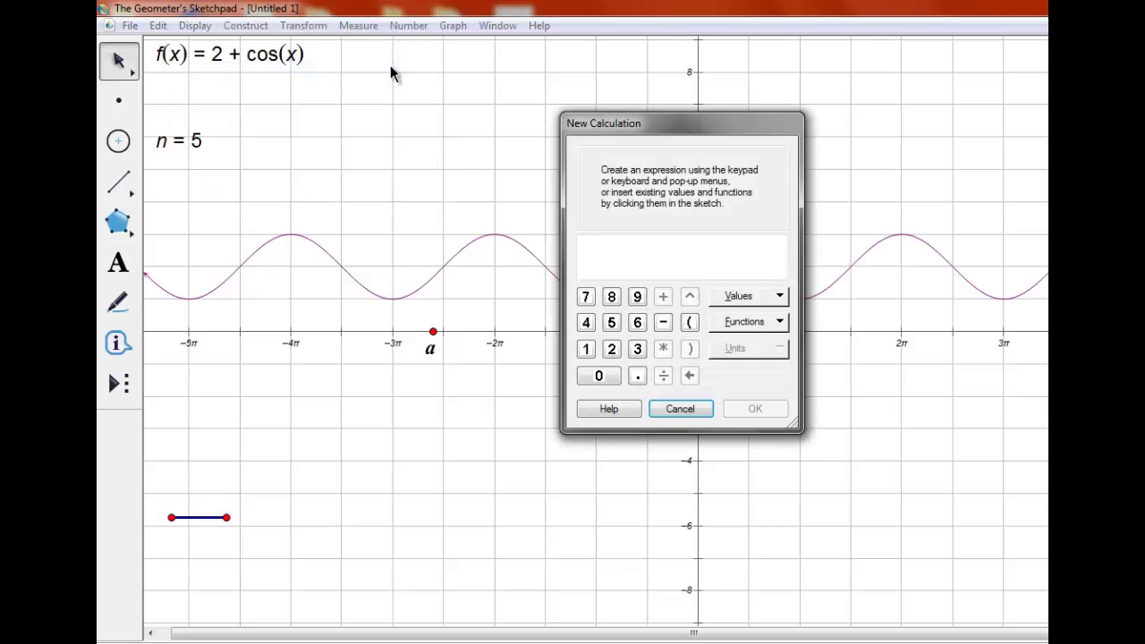
{"action": "type", "text": "1/"}
{"action": "left_click", "coordinate": [179, 140]}
{"action": "left_click", "coordinate": [755, 409]}
{"action": "right_click", "coordinate": [225, 186]}
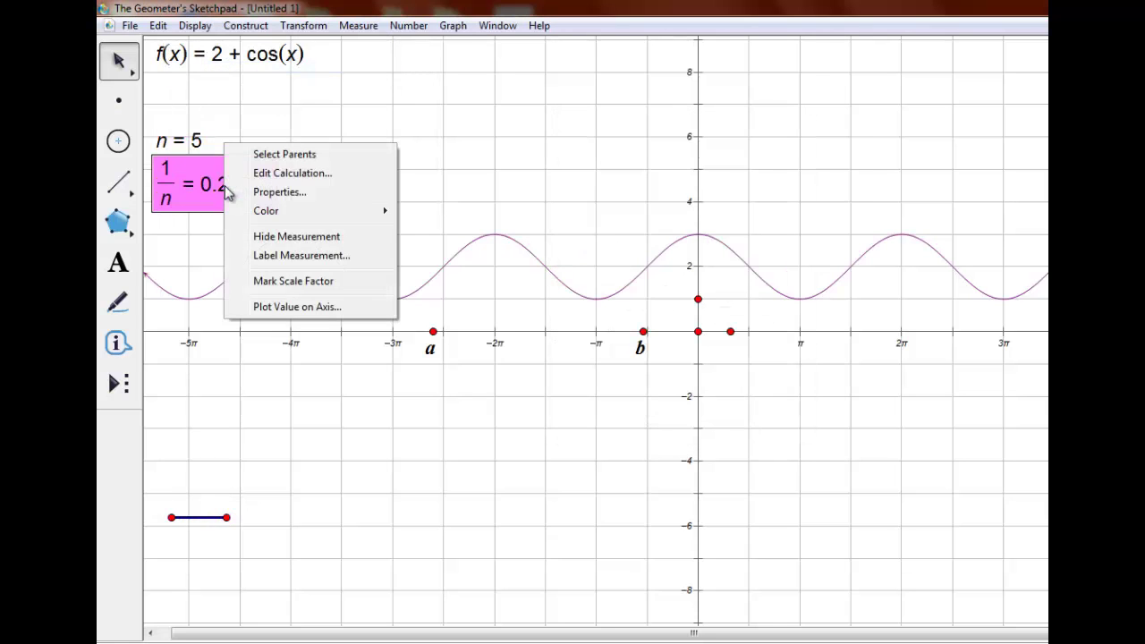
{"action": "left_click", "coordinate": [320, 284]}
Dilate point b toward point a by the marked scale factor 1/n and try out the n slider
{"action": "left_click", "coordinate": [643, 331]}
{"action": "left_click", "coordinate": [303, 25]}
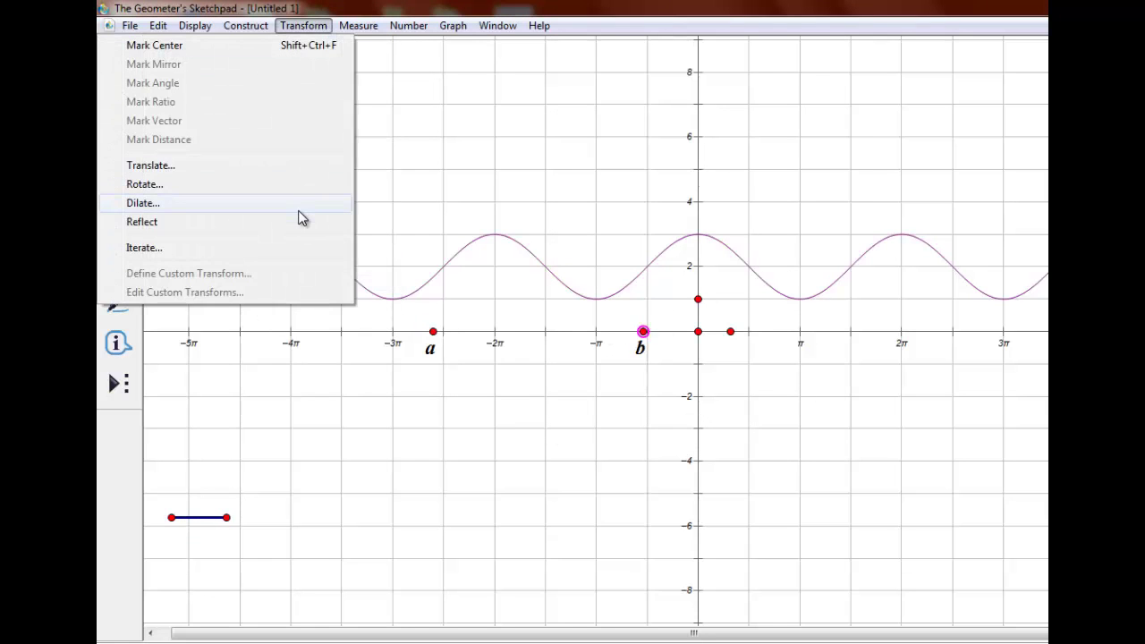
{"action": "left_click", "coordinate": [268, 202]}
{"action": "left_click", "coordinate": [728, 307]}
{"action": "left_click_drag", "start_coordinate": [237, 515], "coordinate": [230, 585]}
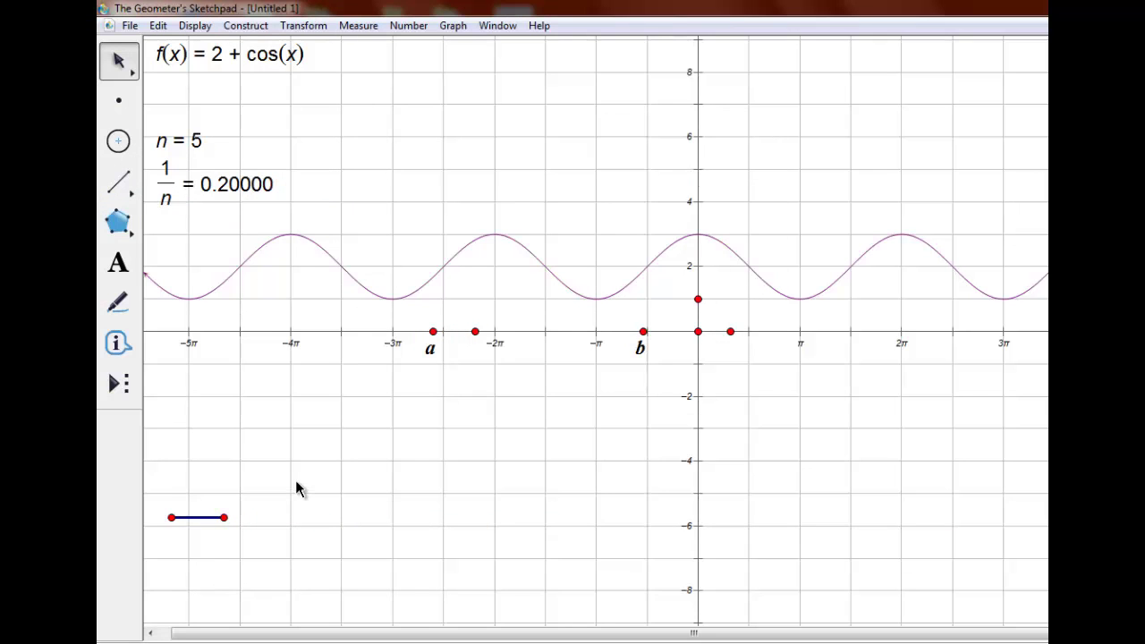
Measure the abscissae of point a and the dilated point b', and calculate their difference x_b' − x_a
{"action": "left_click", "coordinate": [474, 331]}
{"action": "left_click", "coordinate": [358, 25]}
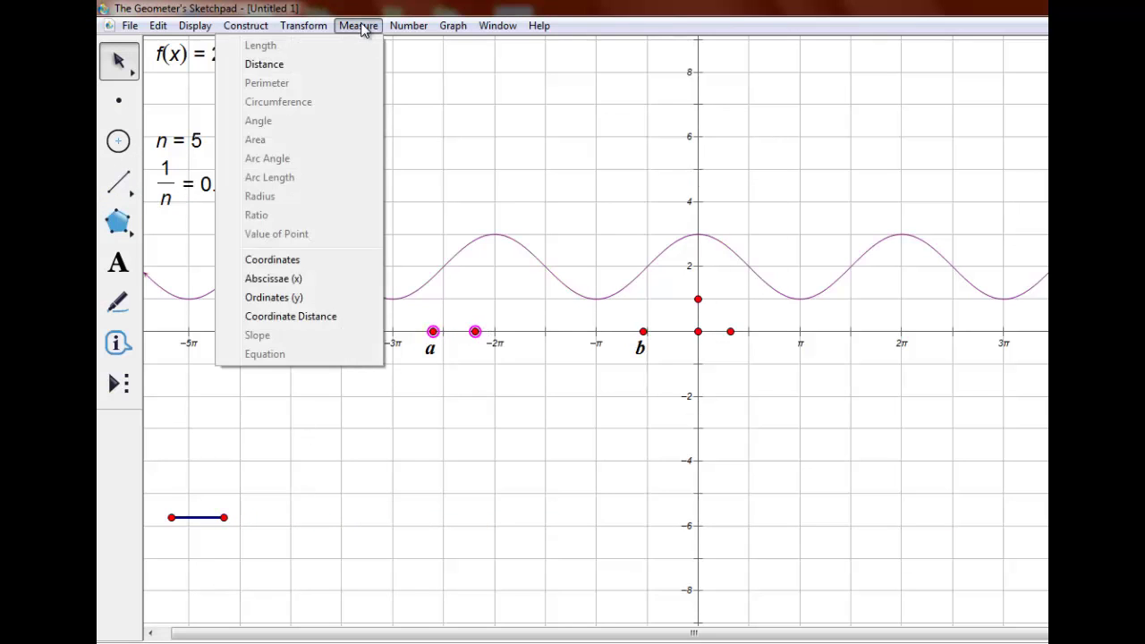
{"action": "left_click", "coordinate": [348, 279]}
{"action": "left_click", "coordinate": [408, 25]}
{"action": "left_click", "coordinate": [397, 70]}
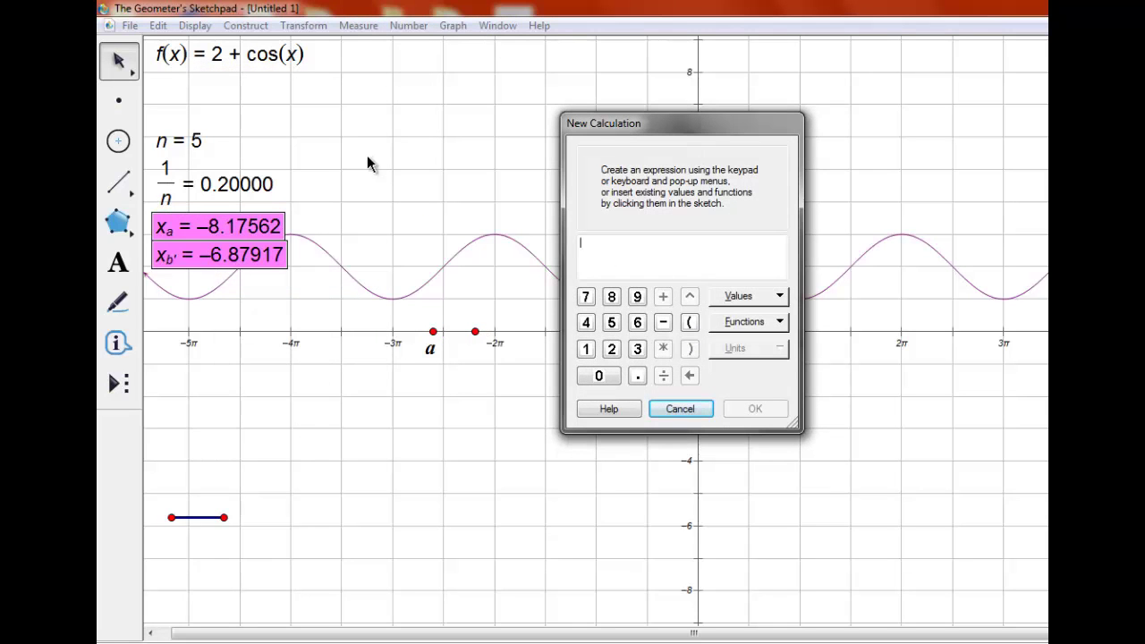
{"action": "left_click", "coordinate": [242, 256]}
{"action": "type", "text": "-"}
{"action": "left_click", "coordinate": [234, 227]}
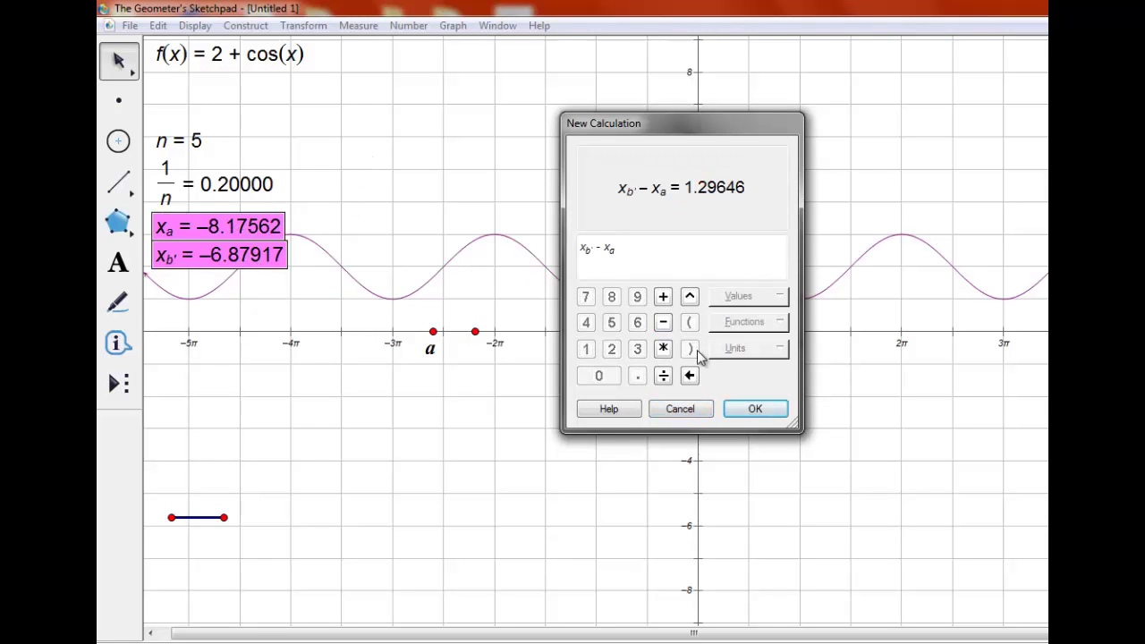
{"action": "left_click", "coordinate": [756, 409]}
Label the abscissa difference dx and hide the two abscissa measurements
{"action": "right_click", "coordinate": [284, 284]}
{"action": "left_click", "coordinate": [350, 352]}
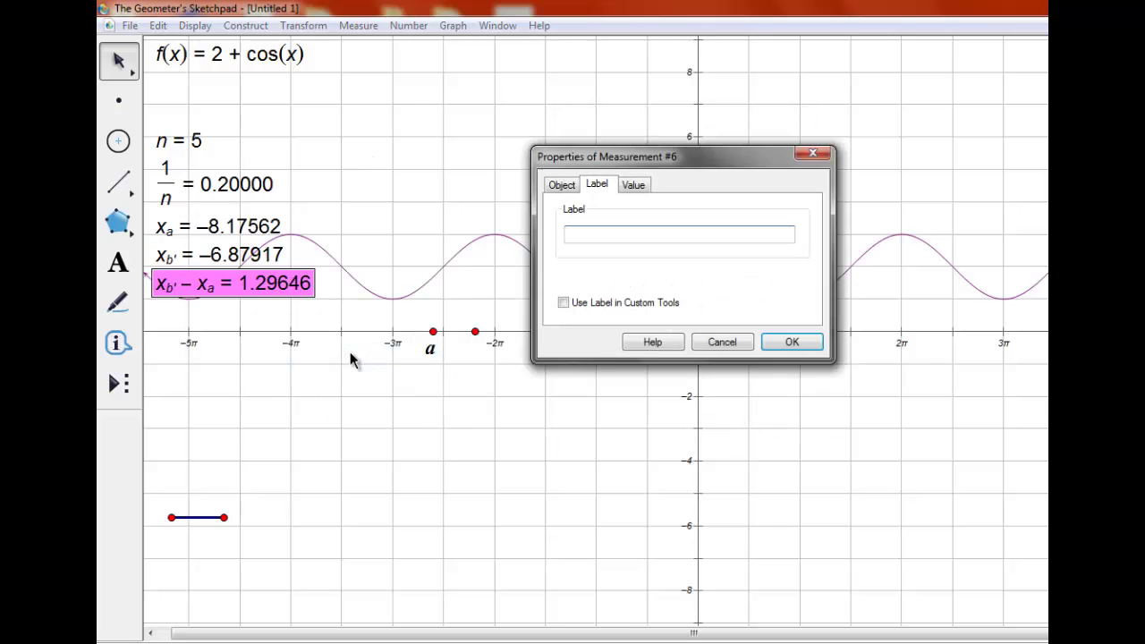
{"action": "left_click", "coordinate": [563, 304]}
{"action": "left_click", "coordinate": [791, 341]}
{"action": "key", "text": "alt+Up"}
{"action": "key", "text": "ctrl+h"}
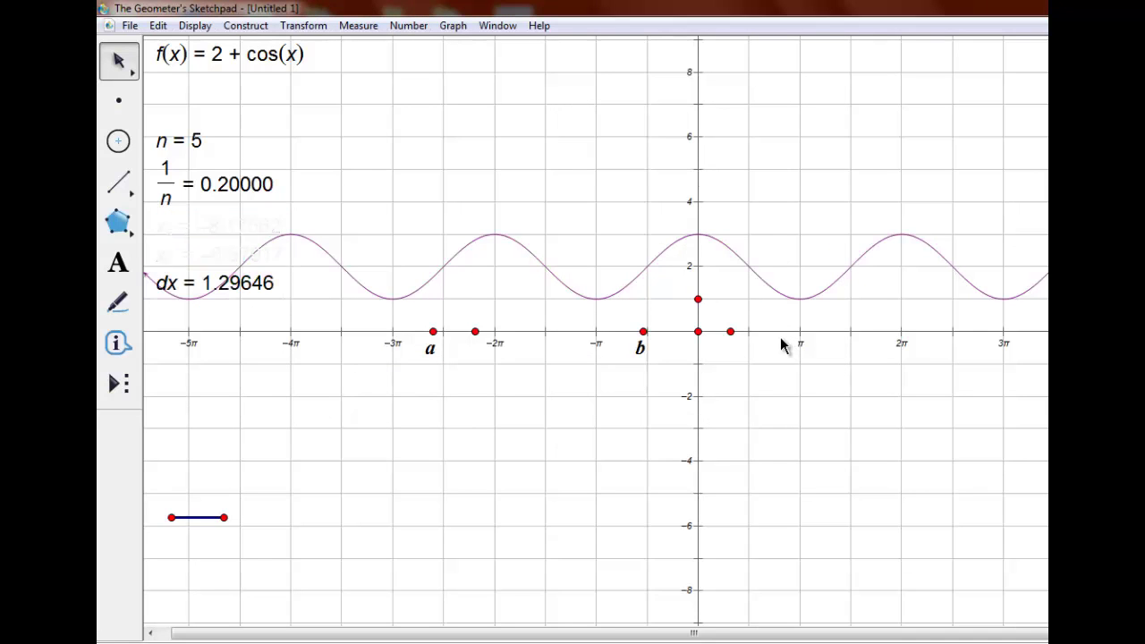
Place a free point below the n slider and translate it horizontally by 3 cm
{"action": "left_click", "coordinate": [118, 100]}
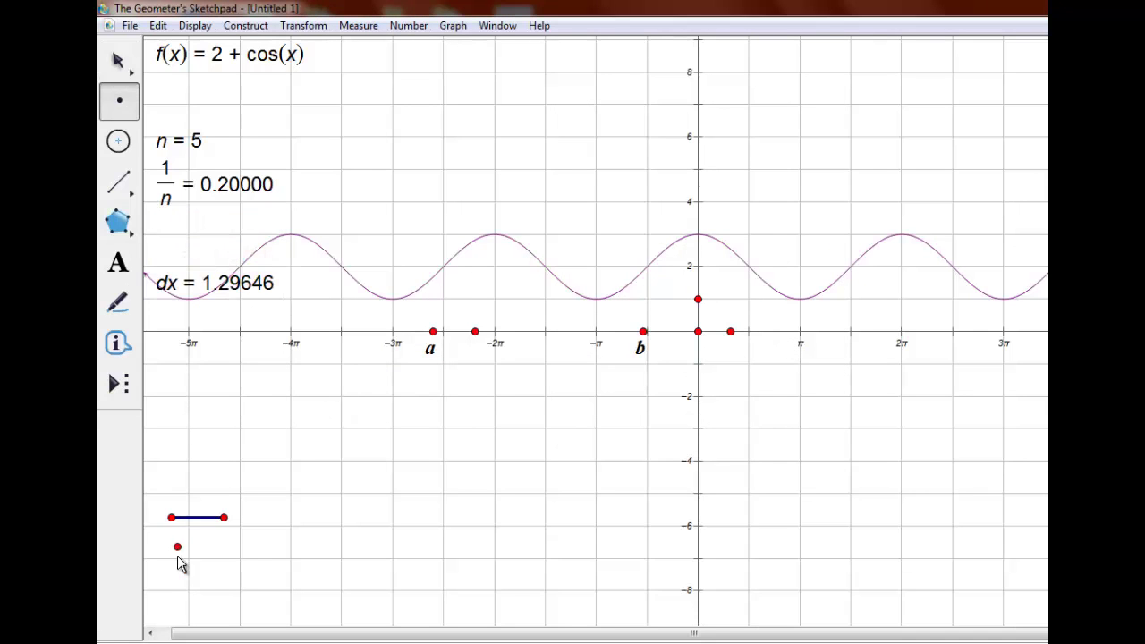
{"action": "left_click", "coordinate": [176, 564]}
{"action": "left_click", "coordinate": [303, 25]}
{"action": "left_click", "coordinate": [301, 164]}
{"action": "type", "text": "3"}
{"action": "key", "text": "Return"}
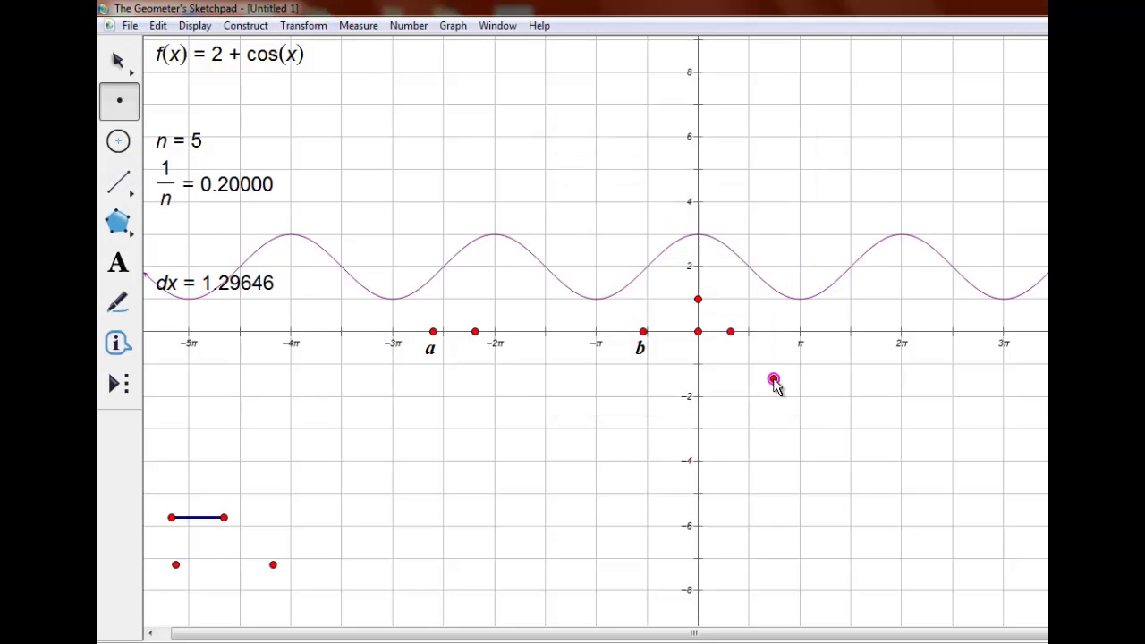
Connect the new point and its translated image with a segment and place a point on that segment
{"action": "left_click", "coordinate": [118, 183]}
{"action": "left_click_drag", "start_coordinate": [176, 565], "coordinate": [272, 565]}
{"action": "left_click", "coordinate": [118, 100]}
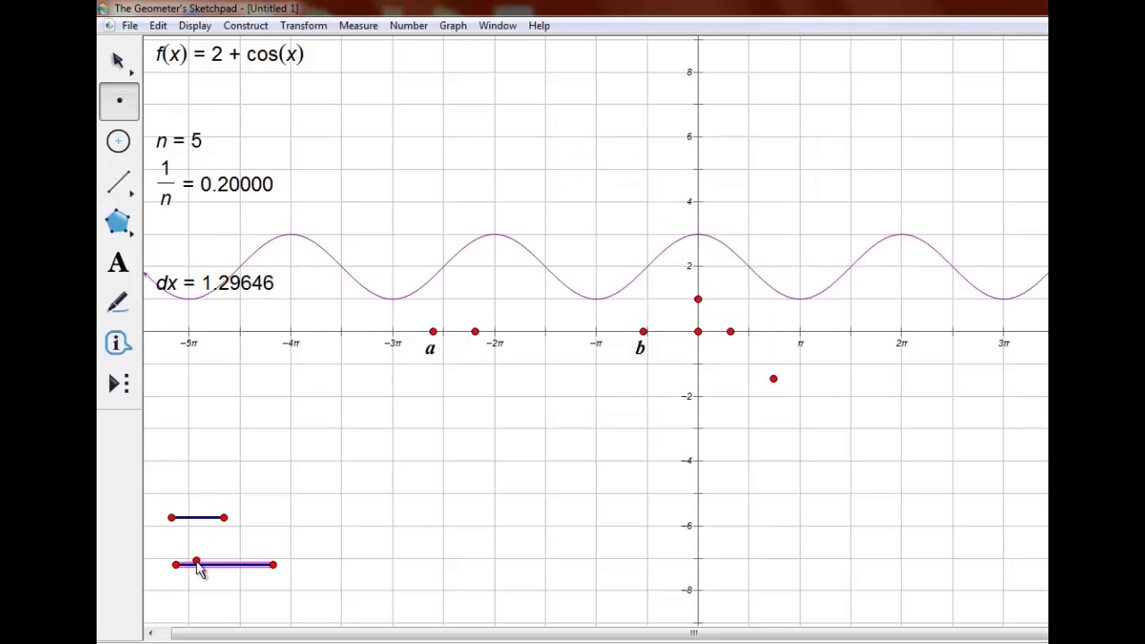
{"action": "left_click", "coordinate": [197, 565]}
{"action": "key", "text": "Escape"}
{"action": "key", "text": "Escape"}
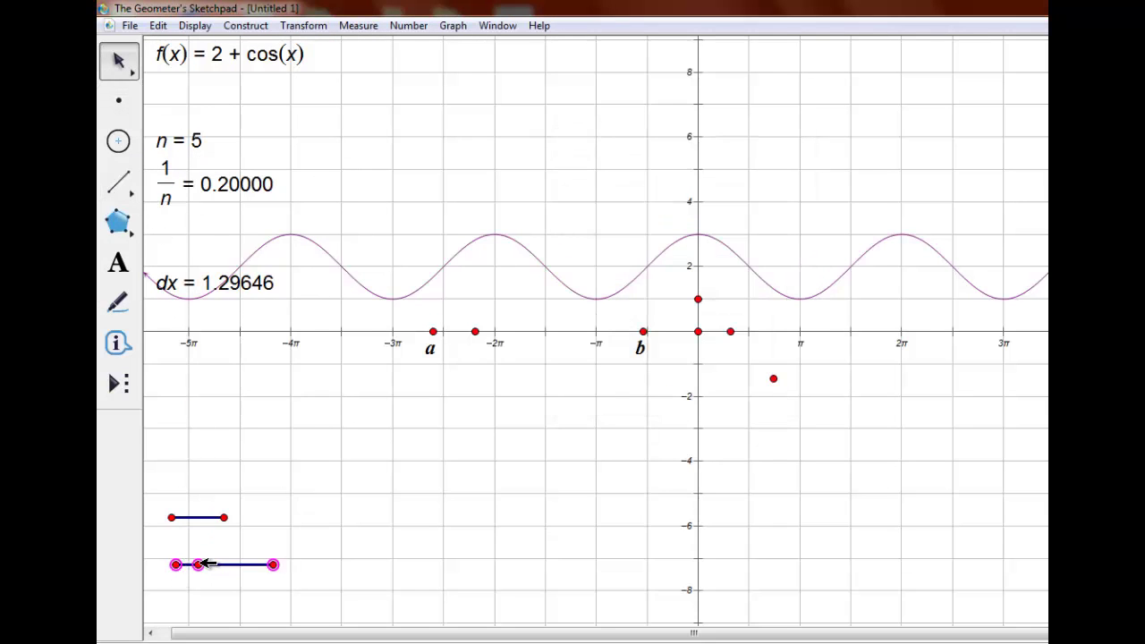
Measure the ratio EF/EE' of the new segment's points and label it phi
{"action": "left_click", "coordinate": [358, 25]}
{"action": "left_click", "coordinate": [349, 213]}
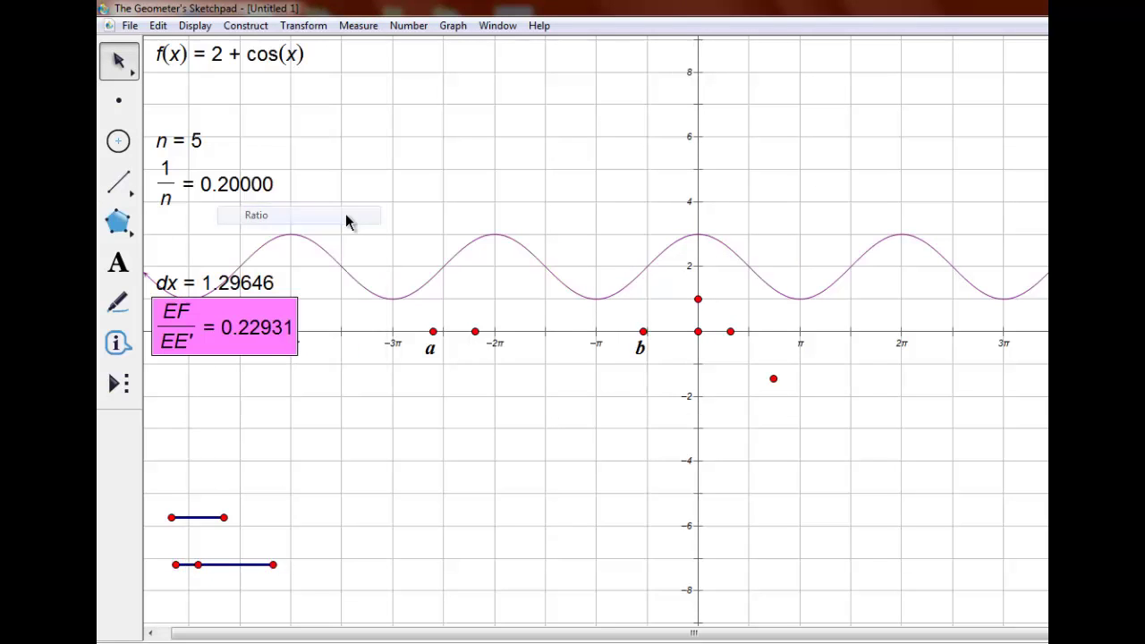
{"action": "right_click", "coordinate": [268, 331]}
{"action": "left_click", "coordinate": [318, 403]}
{"action": "type", "text": "phi"}
{"action": "key", "text": "Return"}
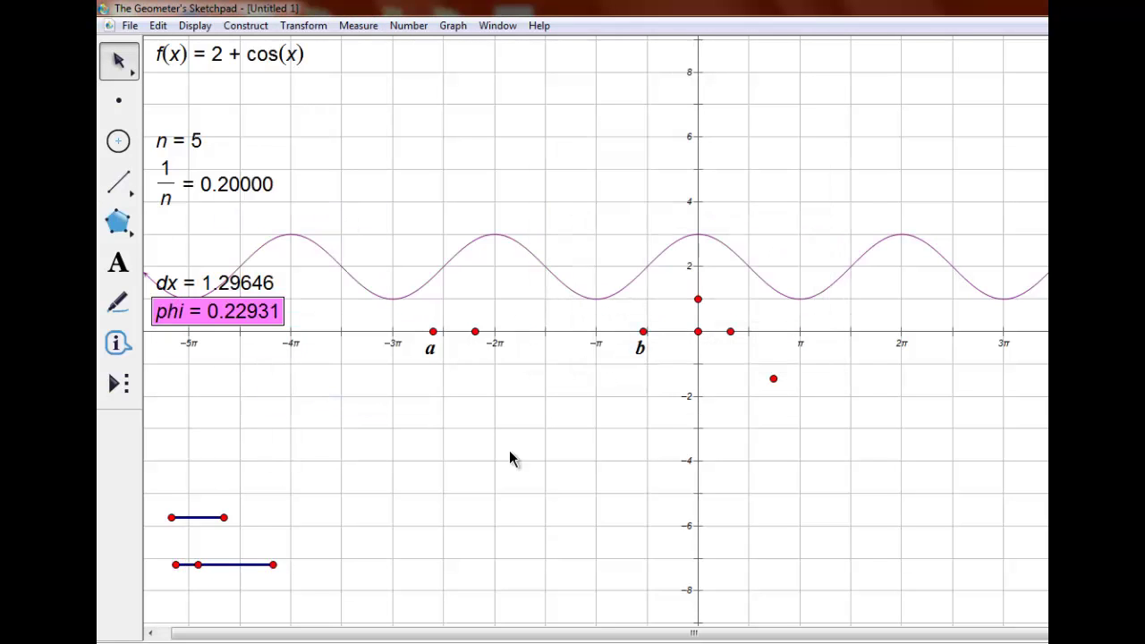
Set phi to about 0.3 with its slider point and hide the slider segment's two end points
{"action": "mouse_move", "coordinate": [197, 565]}
{"action": "left_mouse_down"}
{"action": "mouse_move", "coordinate": [184, 565]}
{"action": "mouse_move", "coordinate": [215, 565]}
{"action": "mouse_move", "coordinate": [176, 565]}
{"action": "mouse_move", "coordinate": [227, 564]}
{"action": "mouse_move", "coordinate": [205, 565]}
{"action": "left_mouse_up"}
{"action": "left_click", "coordinate": [177, 565]}
{"action": "left_click", "coordinate": [273, 564]}
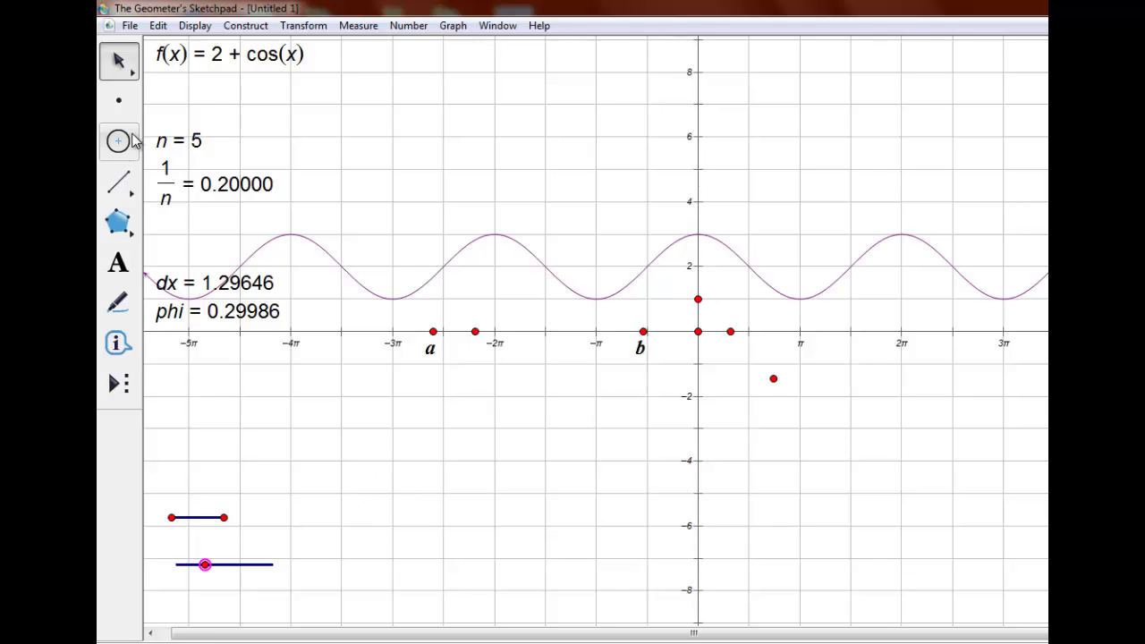
Place one point directly below a at about y = -1.3 and another directly below b at about y = -4.2
{"action": "left_click", "coordinate": [119, 100]}
{"action": "left_click", "coordinate": [332, 284]}
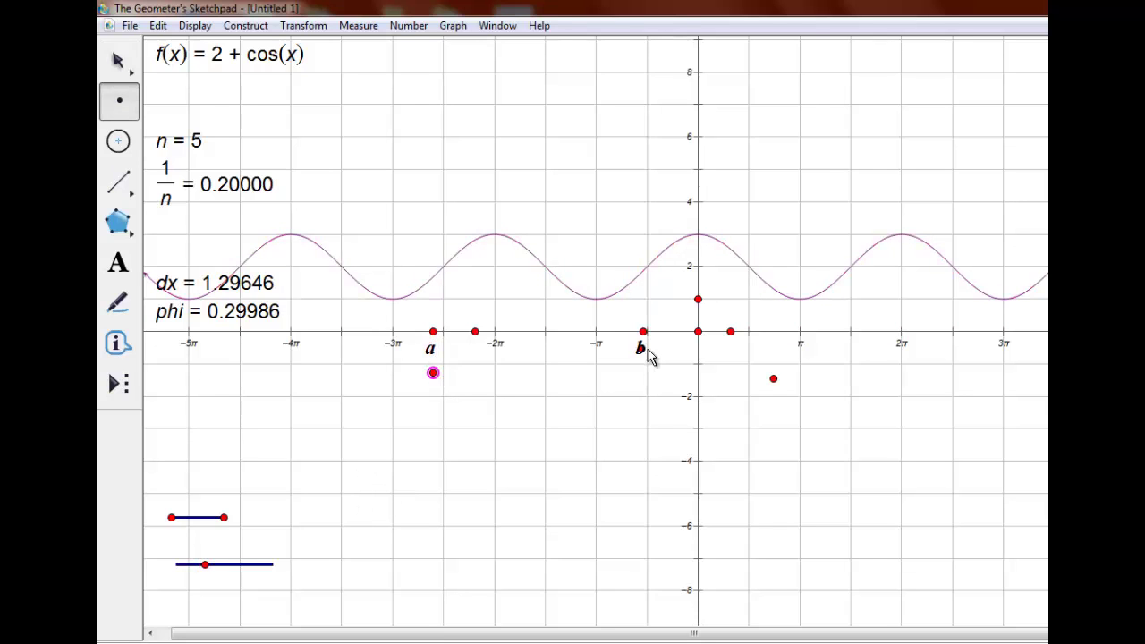
{"action": "left_click", "coordinate": [646, 375]}
{"action": "key", "text": "Escape"}
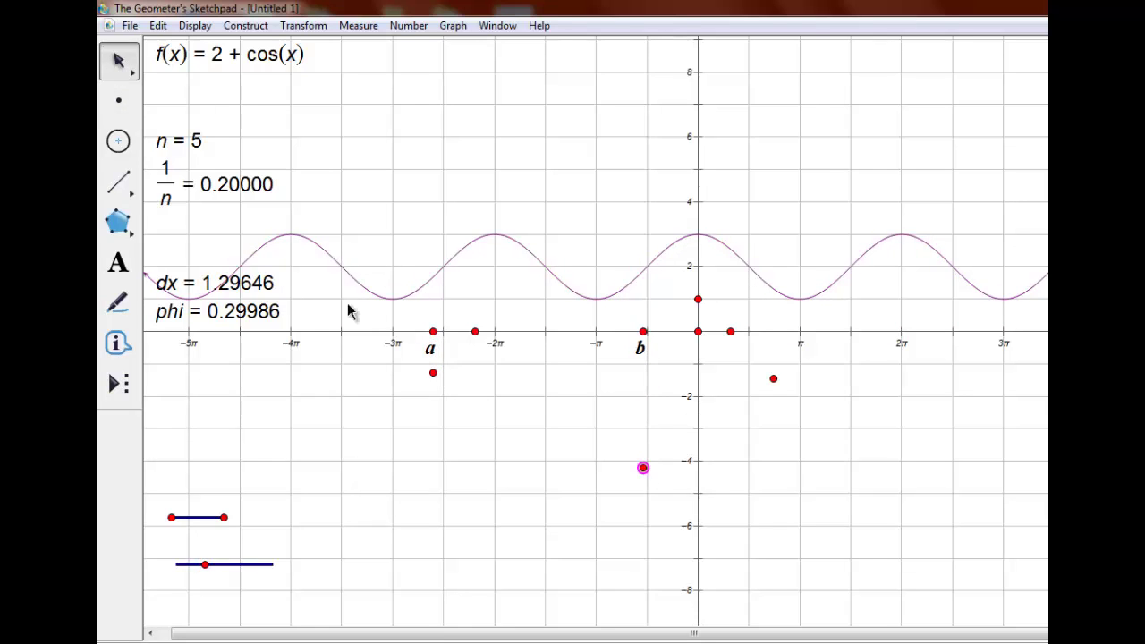
Label the point below a as R and the point below b as V
{"action": "right_click", "coordinate": [434, 372]}
{"action": "left_click", "coordinate": [520, 229]}
{"action": "left_click", "coordinate": [789, 342]}
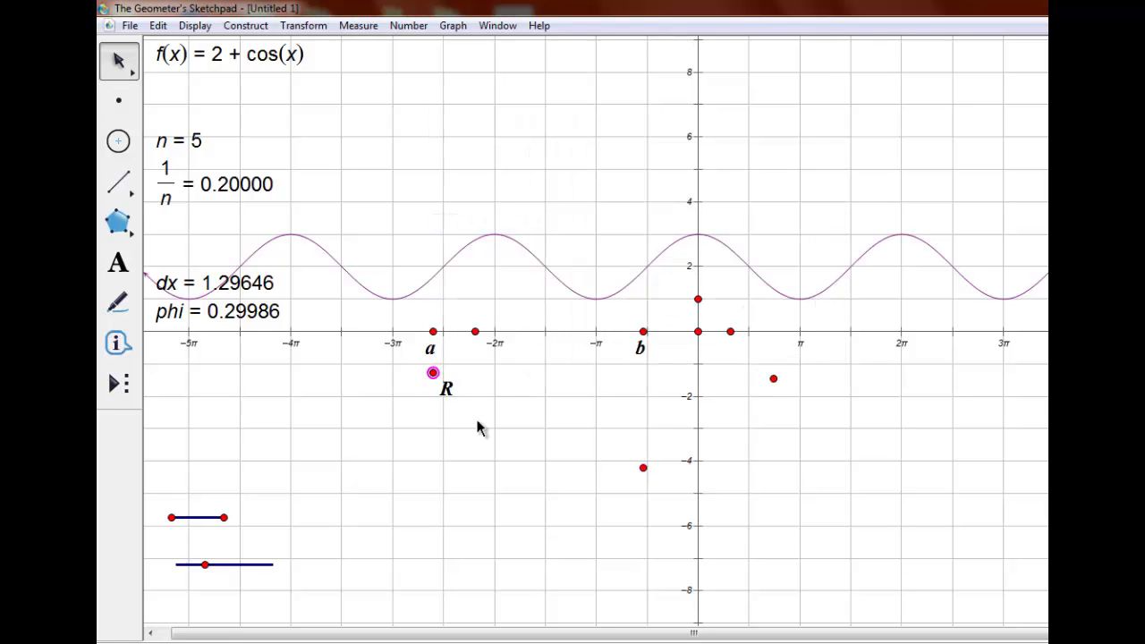
{"action": "right_click", "coordinate": [644, 467]}
{"action": "left_click", "coordinate": [725, 231]}
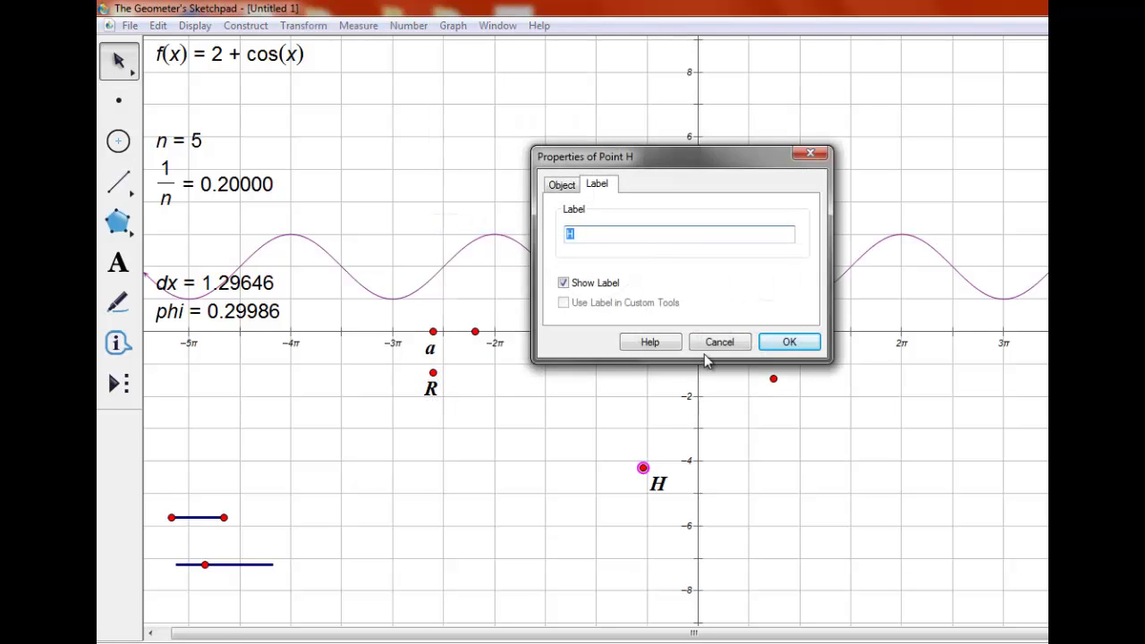
{"action": "type", "text": "V"}
{"action": "key", "text": "Return"}
{"action": "left_click", "coordinate": [563, 421]}
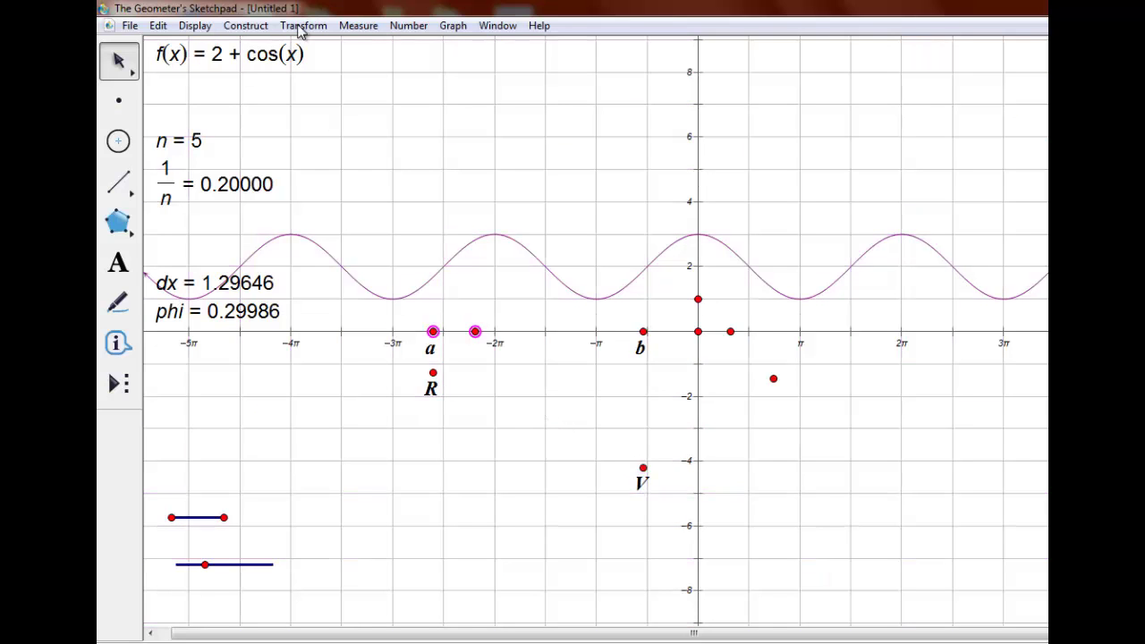
Mark the vector from a to the dilated point b' and translate point R by it
{"action": "left_click", "coordinate": [301, 25]}
{"action": "left_click", "coordinate": [299, 120]}
{"action": "left_click", "coordinate": [433, 373]}
{"action": "left_click", "coordinate": [309, 26]}
{"action": "left_click", "coordinate": [316, 166]}
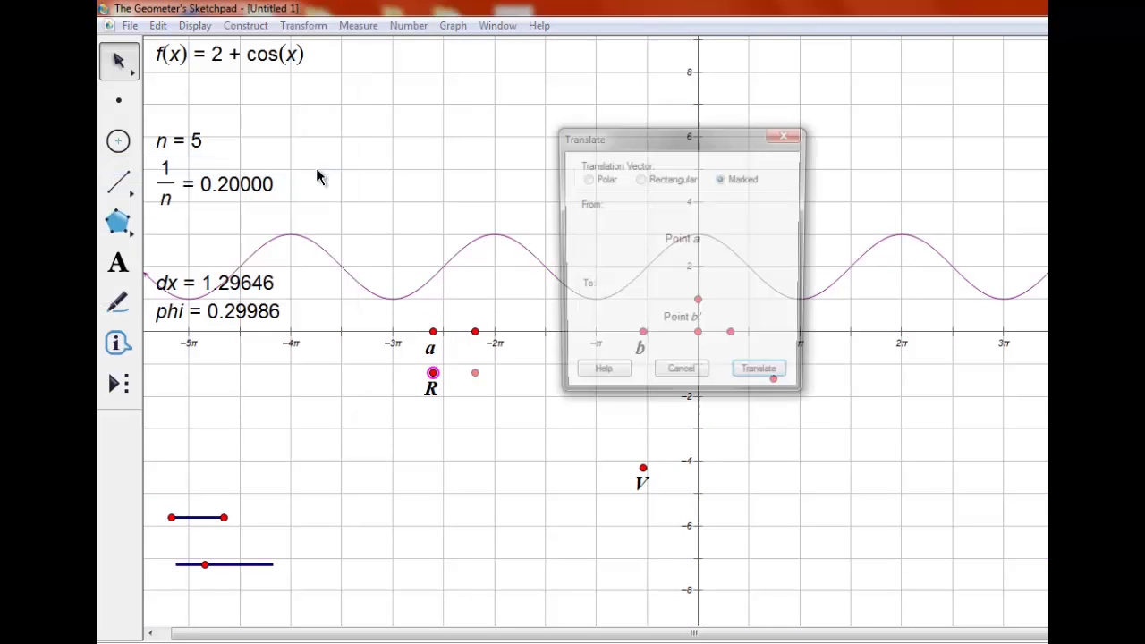
{"action": "left_click", "coordinate": [762, 370]}
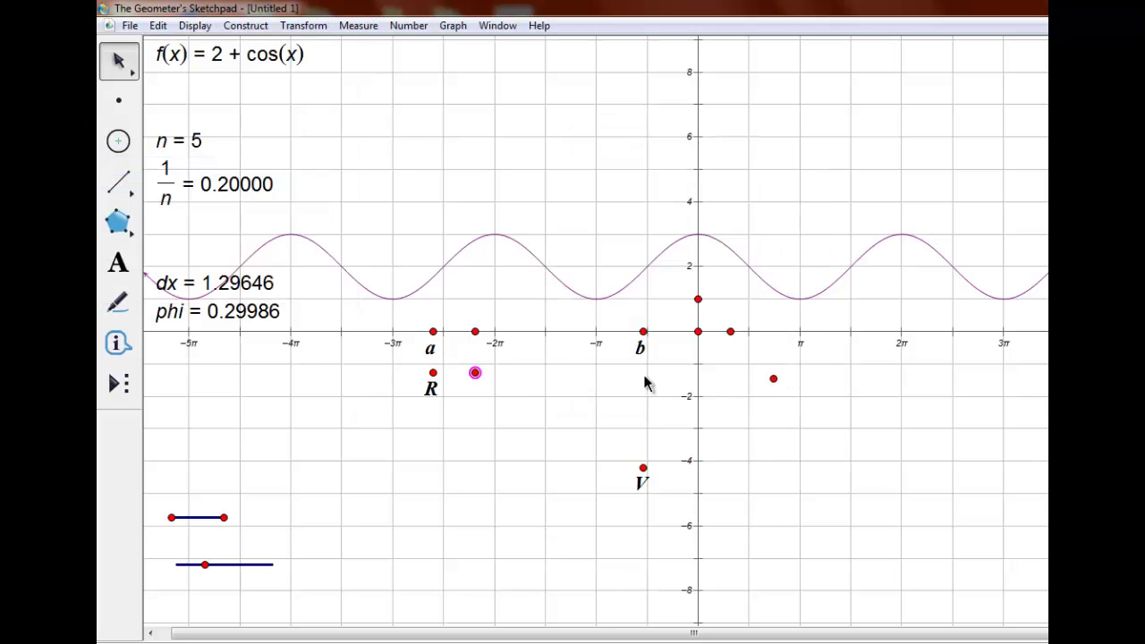
Dilate the translated image of R toward R by the marked ratio phi, and set phi to about 0.35 with its slider point
{"action": "right_click", "coordinate": [266, 312]}
{"action": "left_click", "coordinate": [332, 406]}
{"action": "left_click", "coordinate": [309, 25]}
{"action": "left_click", "coordinate": [304, 204]}
{"action": "left_click", "coordinate": [730, 305]}
{"action": "mouse_move", "coordinate": [204, 564]}
{"action": "left_mouse_down"}
{"action": "mouse_move", "coordinate": [307, 573]}
{"action": "mouse_move", "coordinate": [225, 552]}
{"action": "mouse_move", "coordinate": [210, 565]}
{"action": "left_mouse_up"}
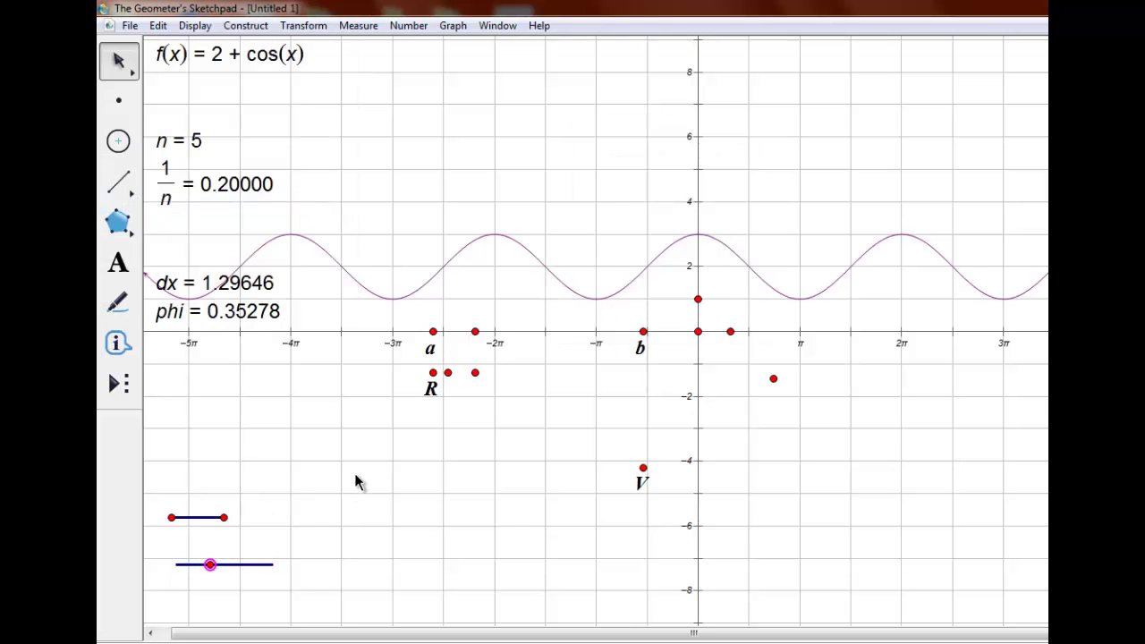
Label the dilated point between R and its translated image as *
{"action": "right_click", "coordinate": [447, 372]}
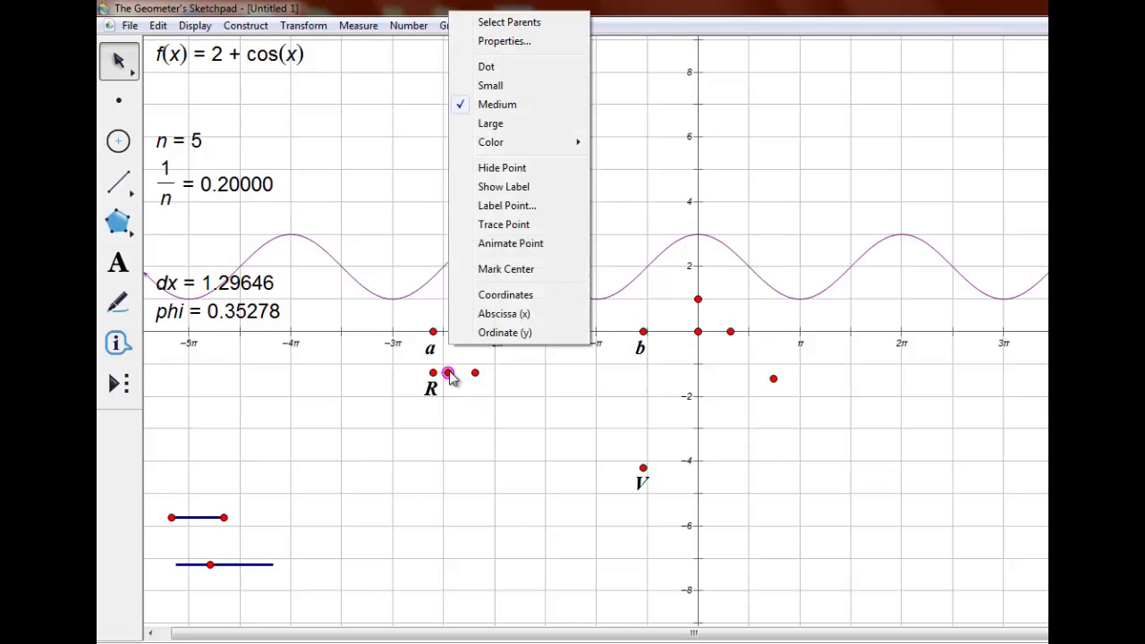
{"action": "left_click", "coordinate": [514, 205]}
{"action": "key", "text": "BackSpace"}
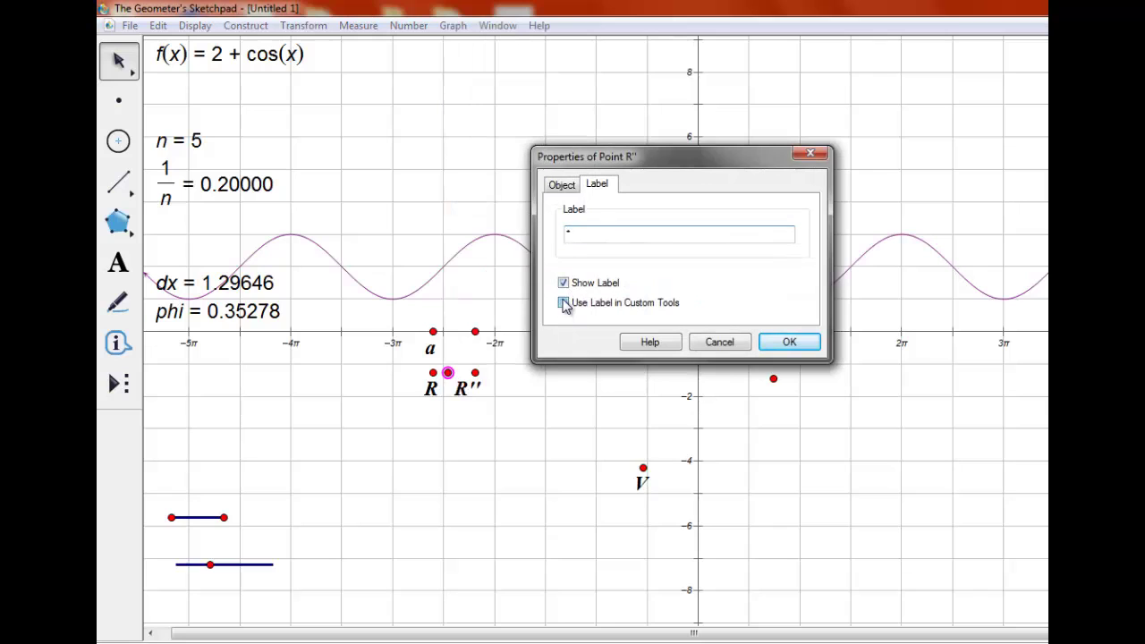
{"action": "left_click", "coordinate": [788, 342]}
{"action": "left_click", "coordinate": [490, 406]}
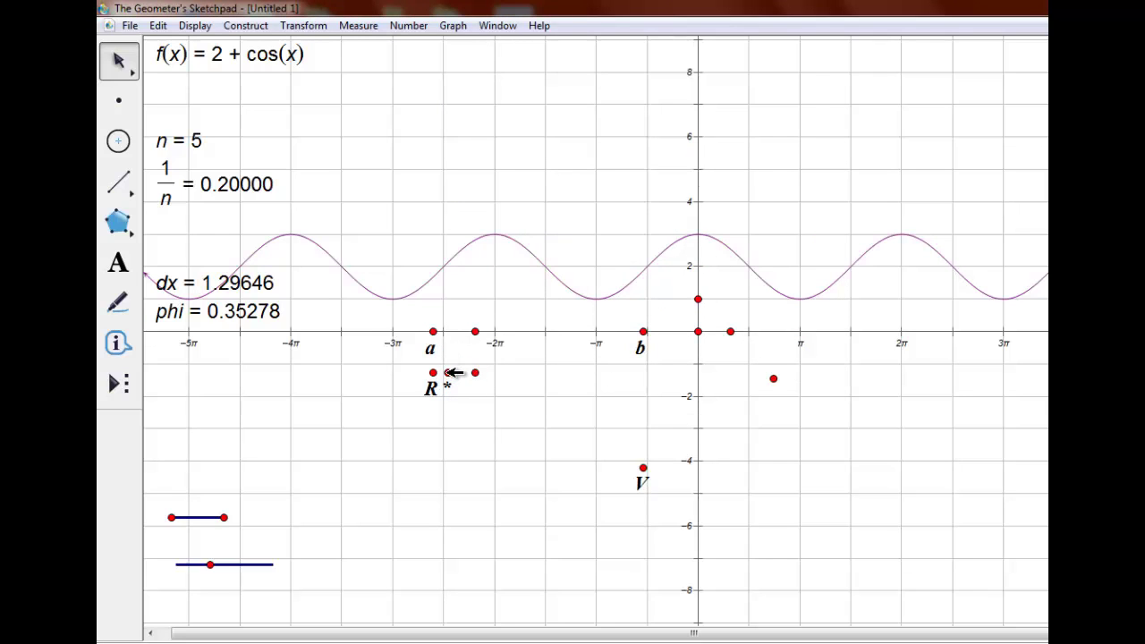
Measure the abscissa of point * and calculate f(x*) from it
{"action": "right_click", "coordinate": [449, 373]}
{"action": "left_click", "coordinate": [503, 315]}
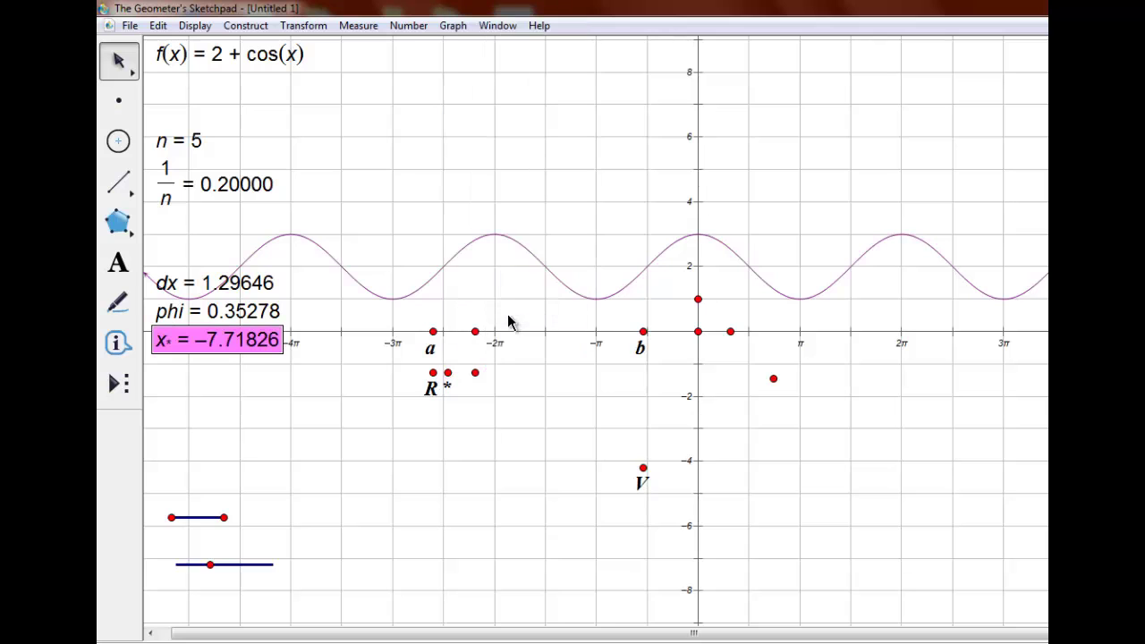
{"action": "left_click", "coordinate": [409, 25]}
{"action": "left_click", "coordinate": [396, 72]}
{"action": "left_click", "coordinate": [229, 54]}
{"action": "left_click", "coordinate": [216, 340]}
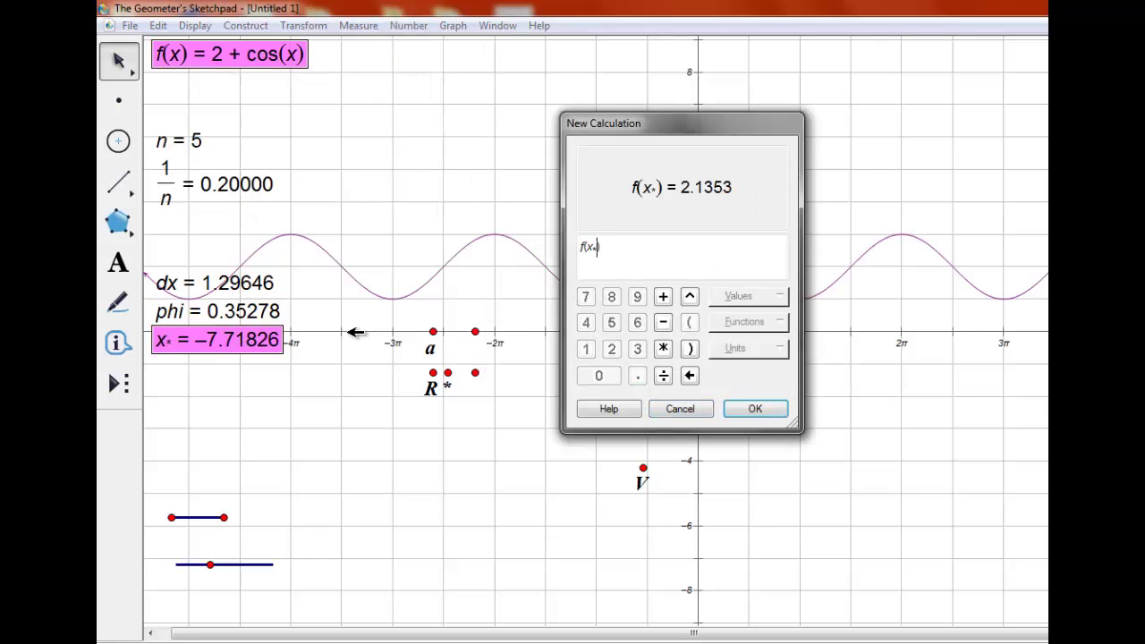
{"action": "left_click", "coordinate": [755, 409]}
Calculate the product f(x*)·dx
{"action": "left_click", "coordinate": [409, 25]}
{"action": "left_click", "coordinate": [407, 72]}
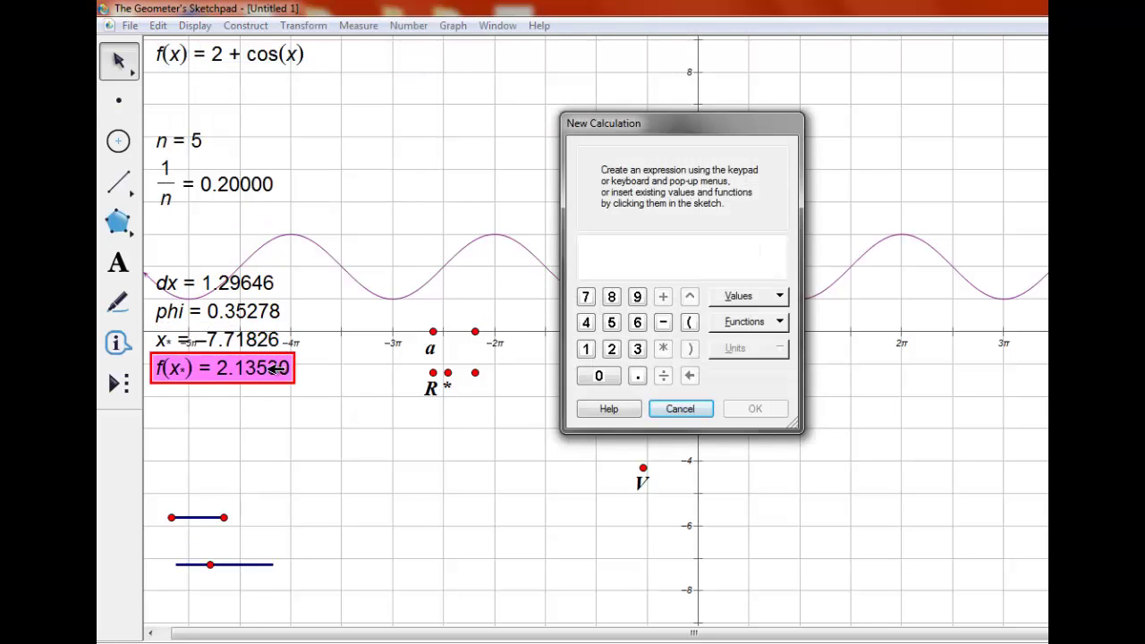
{"action": "left_click", "coordinate": [276, 368]}
{"action": "type", "text": "*"}
{"action": "left_click", "coordinate": [214, 283]}
{"action": "left_click", "coordinate": [744, 409]}
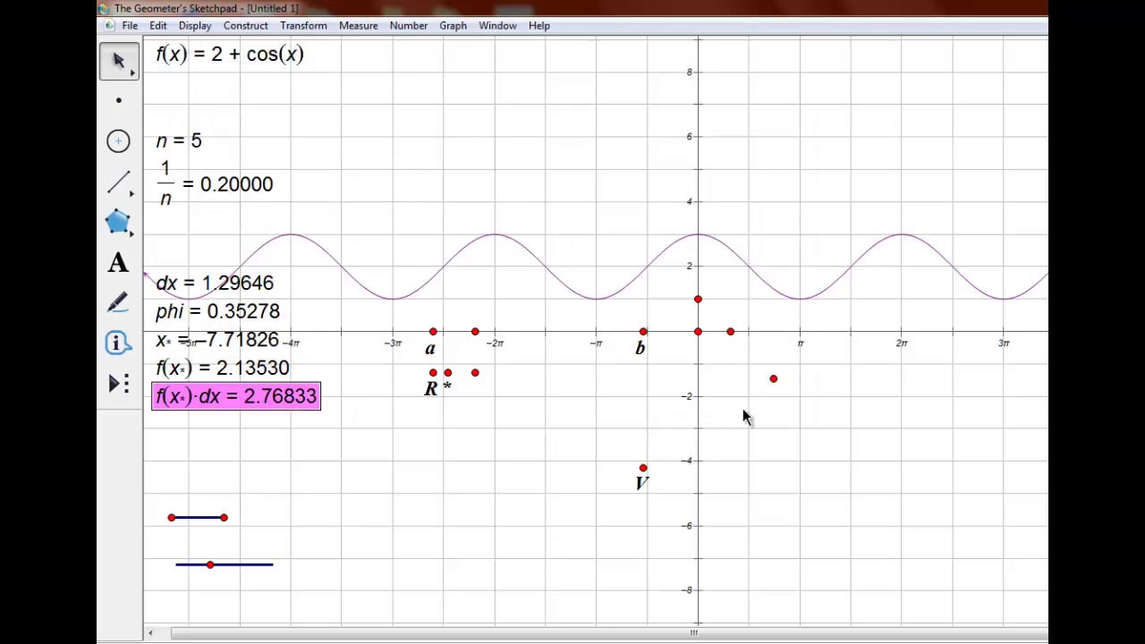
{"action": "left_click", "coordinate": [468, 411]}
{"action": "left_click", "coordinate": [453, 25]}
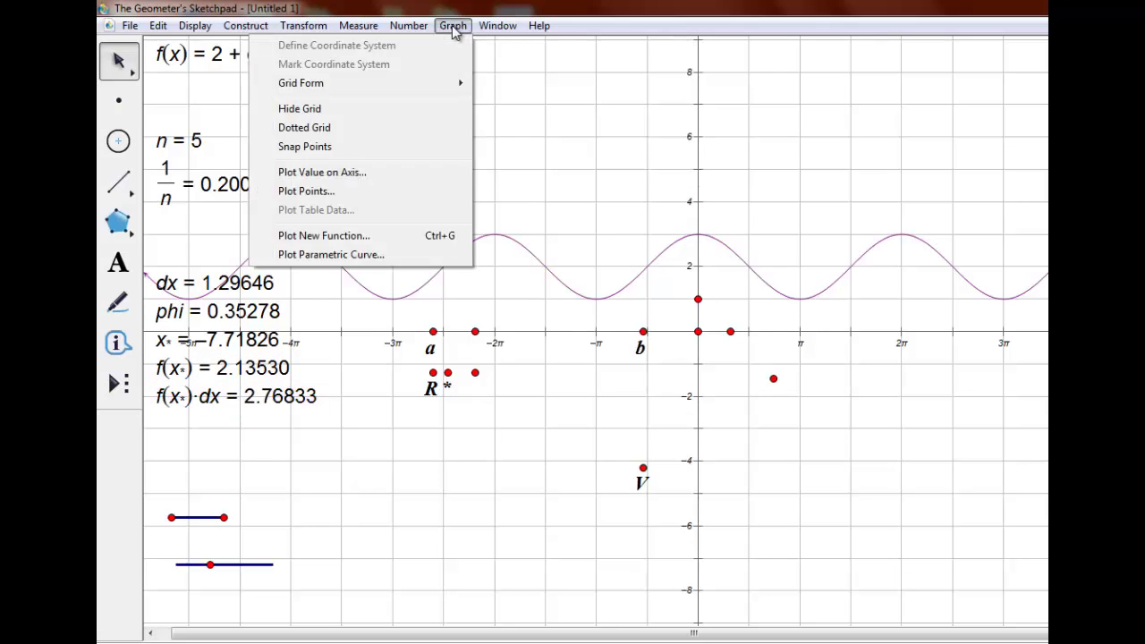
{"action": "left_click", "coordinate": [445, 195]}
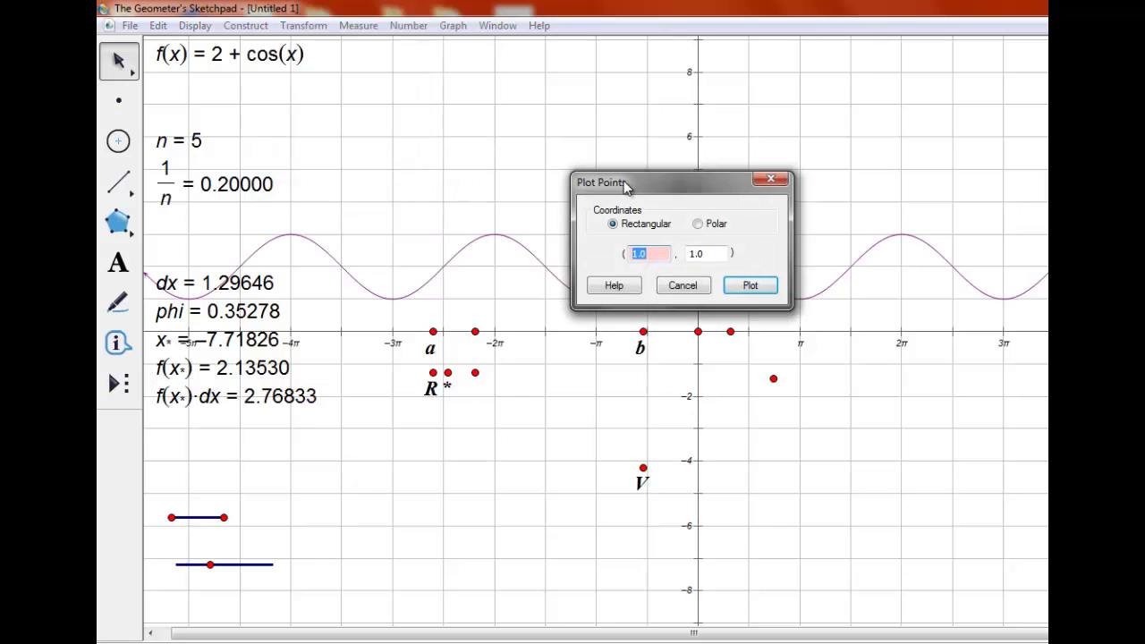
{"action": "left_click", "coordinate": [687, 286]}
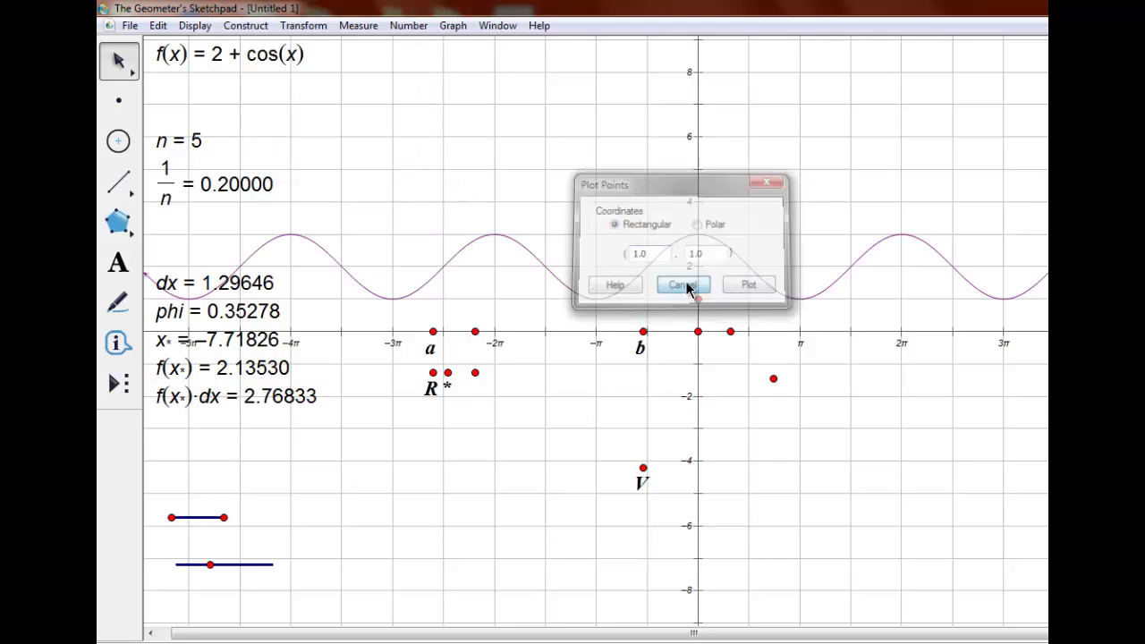
Measure the abscissas of point R and of its translated image R'
{"action": "right_click", "coordinate": [435, 371]}
{"action": "left_click", "coordinate": [497, 627]}
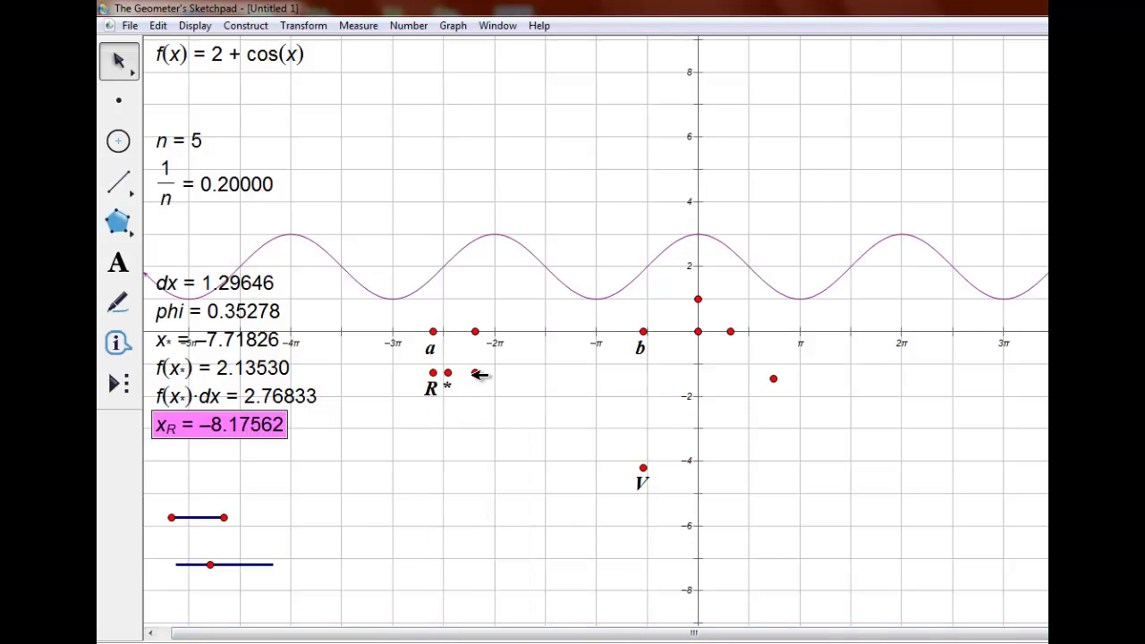
{"action": "right_click", "coordinate": [472, 372]}
{"action": "left_click", "coordinate": [529, 628]}
{"action": "left_click", "coordinate": [444, 182]}
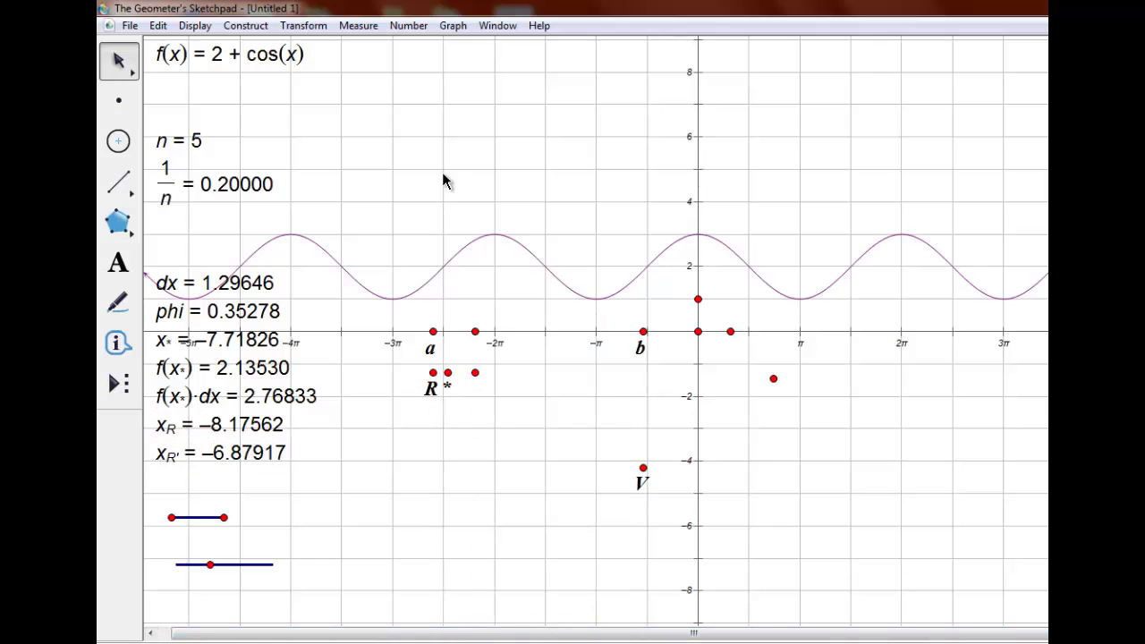
Plot the points (xR, f(x*)) and (xR', f(x*)) as the rectangle's two upper corners
{"action": "left_click", "coordinate": [452, 26]}
{"action": "left_click", "coordinate": [440, 193]}
{"action": "left_click", "coordinate": [259, 425]}
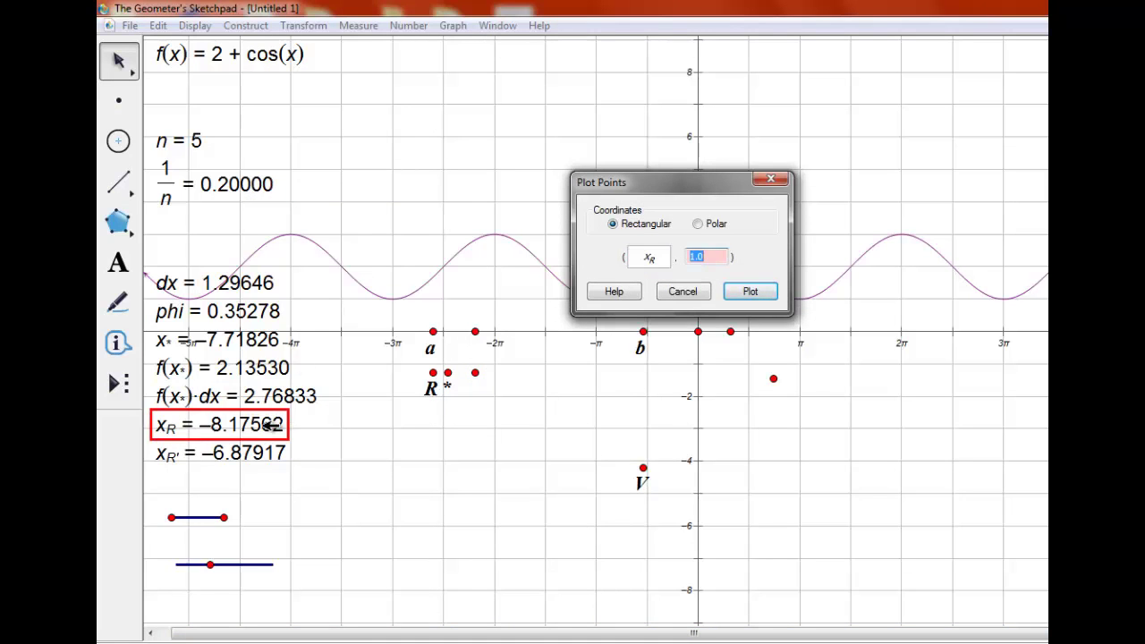
{"action": "left_click", "coordinate": [277, 371]}
{"action": "left_click", "coordinate": [750, 291]}
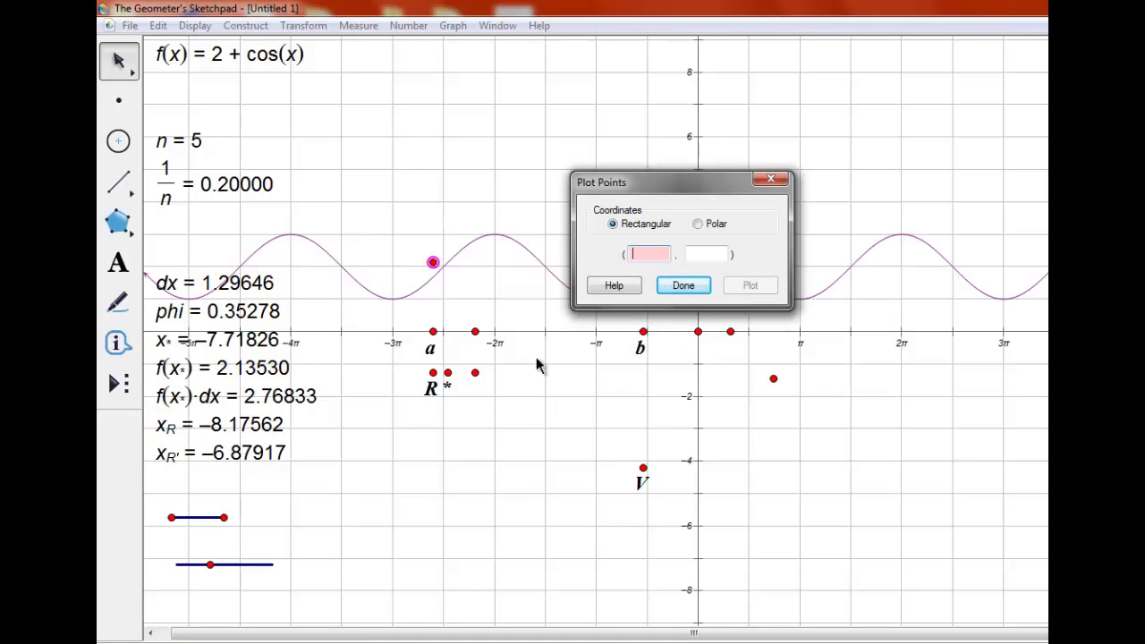
{"action": "left_click", "coordinate": [259, 454]}
{"action": "left_click", "coordinate": [273, 372]}
{"action": "left_click", "coordinate": [741, 287]}
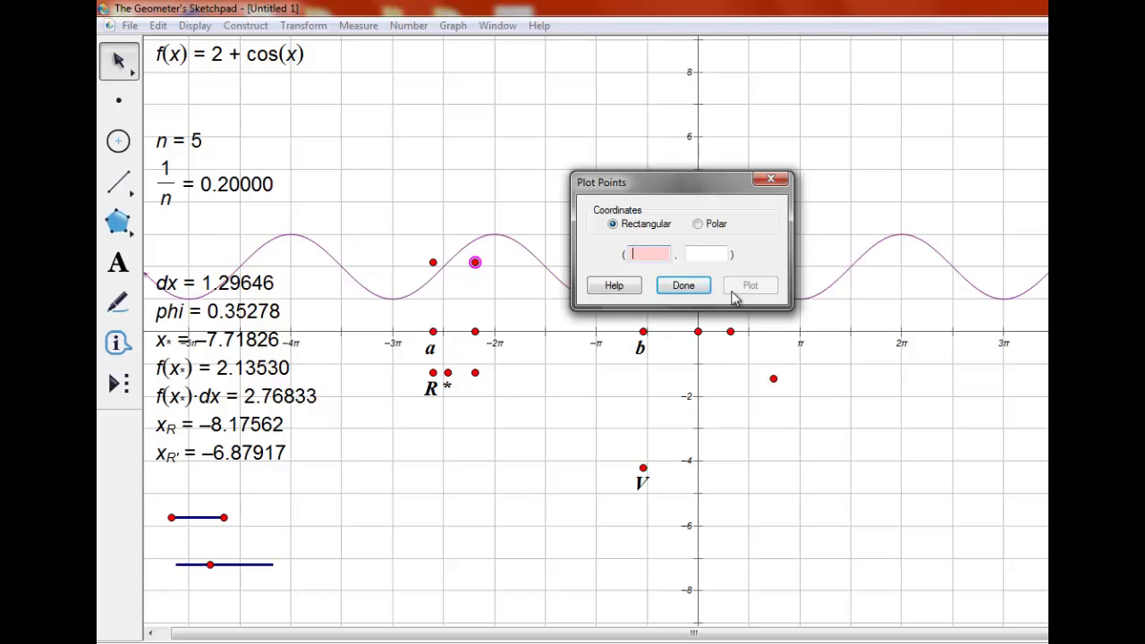
{"action": "left_click", "coordinate": [684, 286]}
Construct the quadrilateral interior through R, the two plotted upper corners and R'
{"action": "left_click", "coordinate": [435, 373]}
{"action": "left_click", "coordinate": [434, 262]}
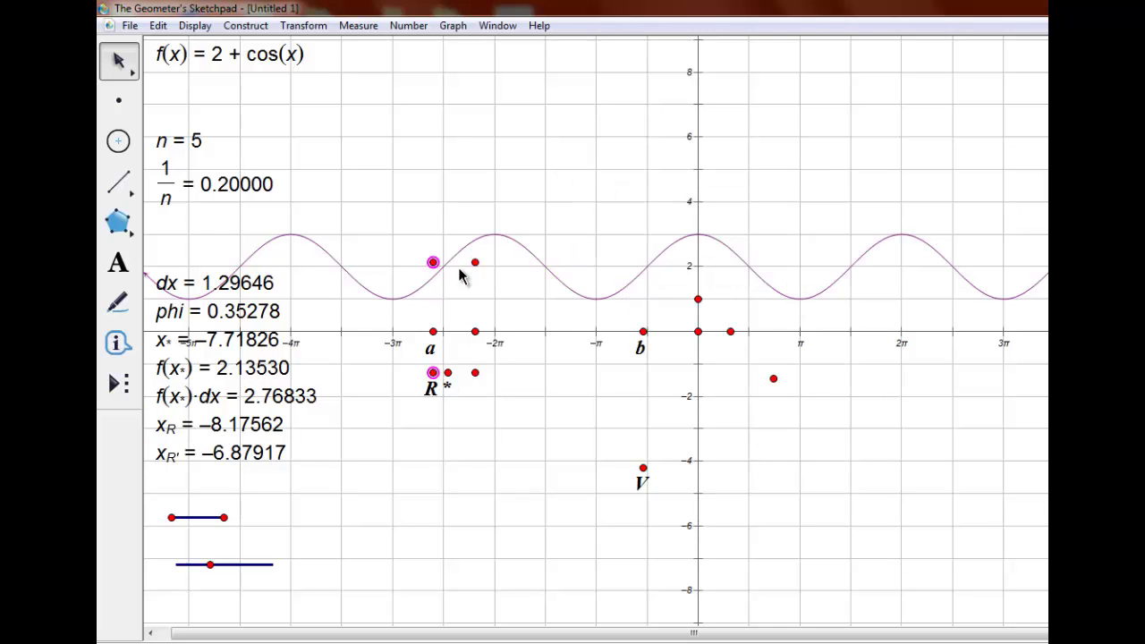
{"action": "left_click", "coordinate": [246, 25]}
{"action": "left_click", "coordinate": [269, 319]}
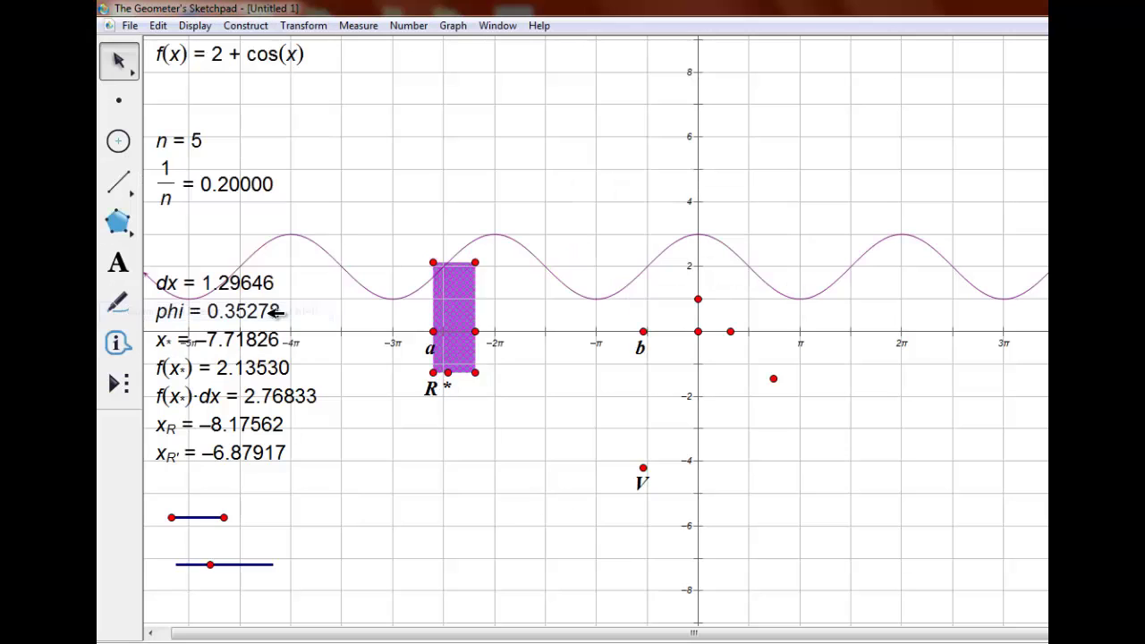
Test the rectangle by moving R onto the x-axis beside a and shifting the phi slider point, and undo the changes
{"action": "left_click_drag", "start_coordinate": [433, 331], "coordinate": [438, 331]}
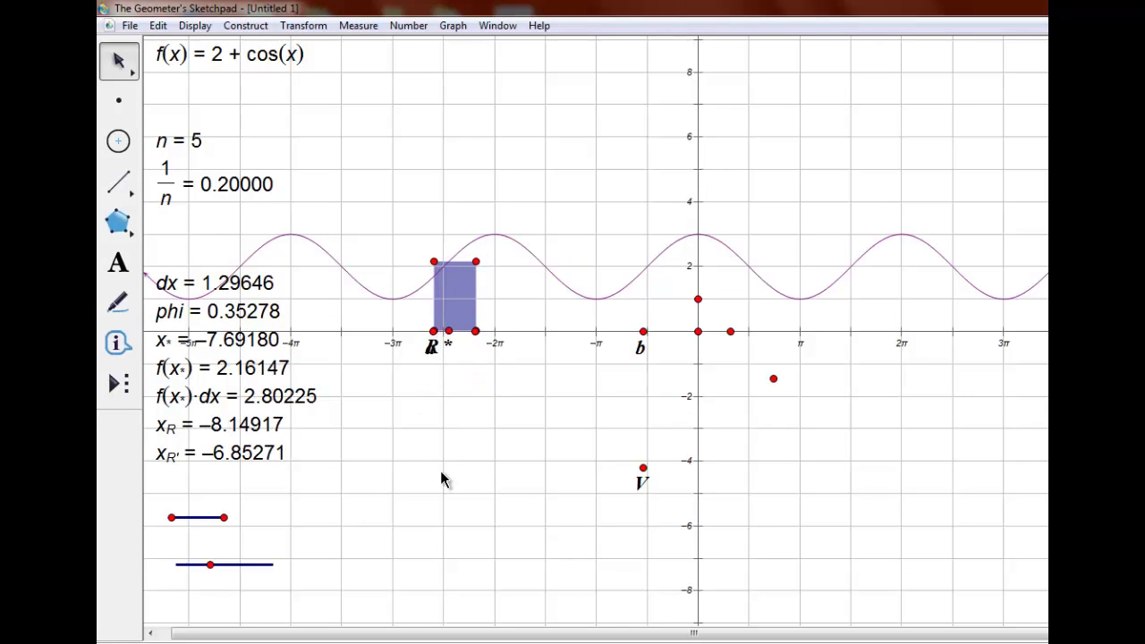
{"action": "mouse_move", "coordinate": [215, 564]}
{"action": "left_mouse_down"}
{"action": "mouse_move", "coordinate": [157, 566]}
{"action": "mouse_move", "coordinate": [308, 569]}
{"action": "mouse_move", "coordinate": [225, 564]}
{"action": "left_mouse_up"}
{"action": "key", "text": "ctrl+z"}
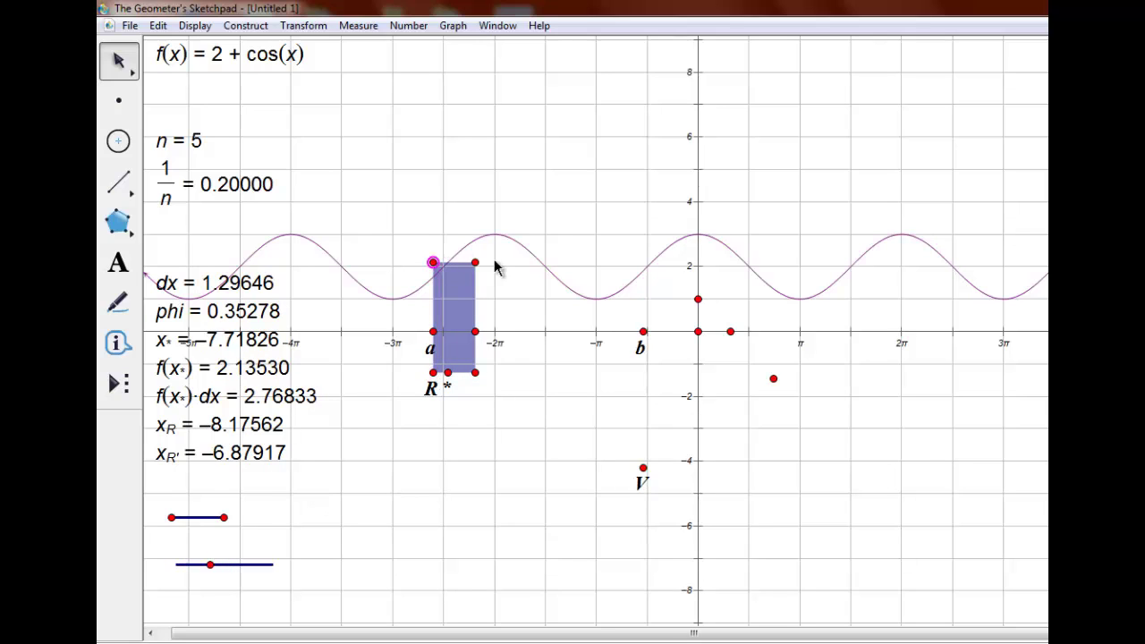
Hide the rectangle's upper corner points and point *, and measure the abscissa and ordinate of V
{"action": "key", "text": "ctrl+h"}
{"action": "right_click", "coordinate": [643, 467]}
{"action": "left_click", "coordinate": [707, 335]}
{"action": "right_click", "coordinate": [643, 468]}
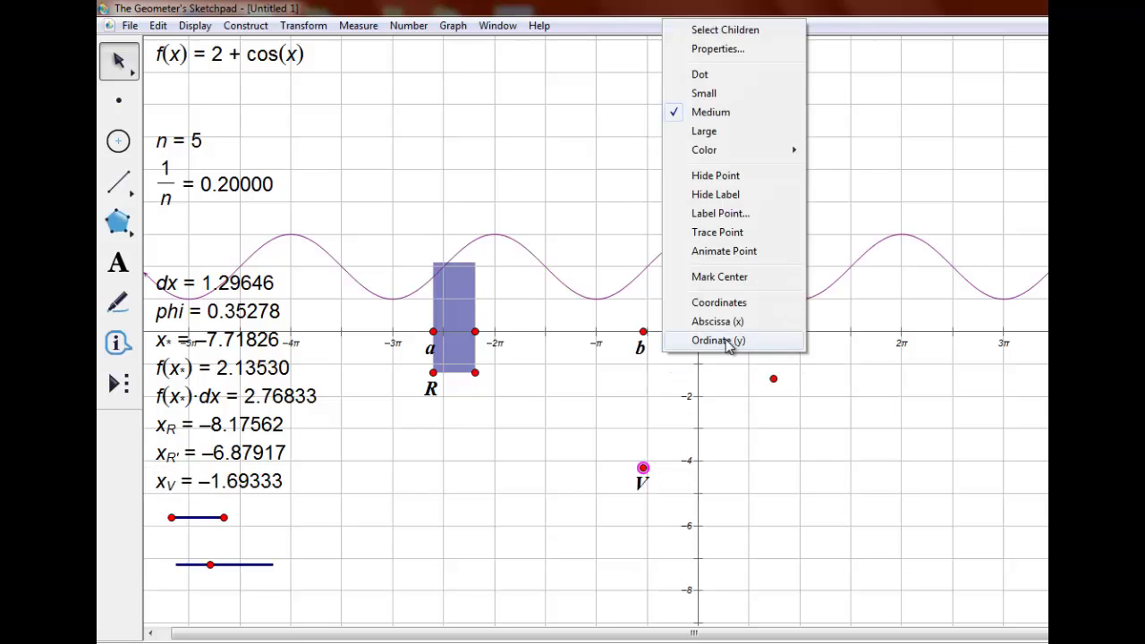
{"action": "left_click", "coordinate": [707, 337]}
{"action": "left_click", "coordinate": [504, 350]}
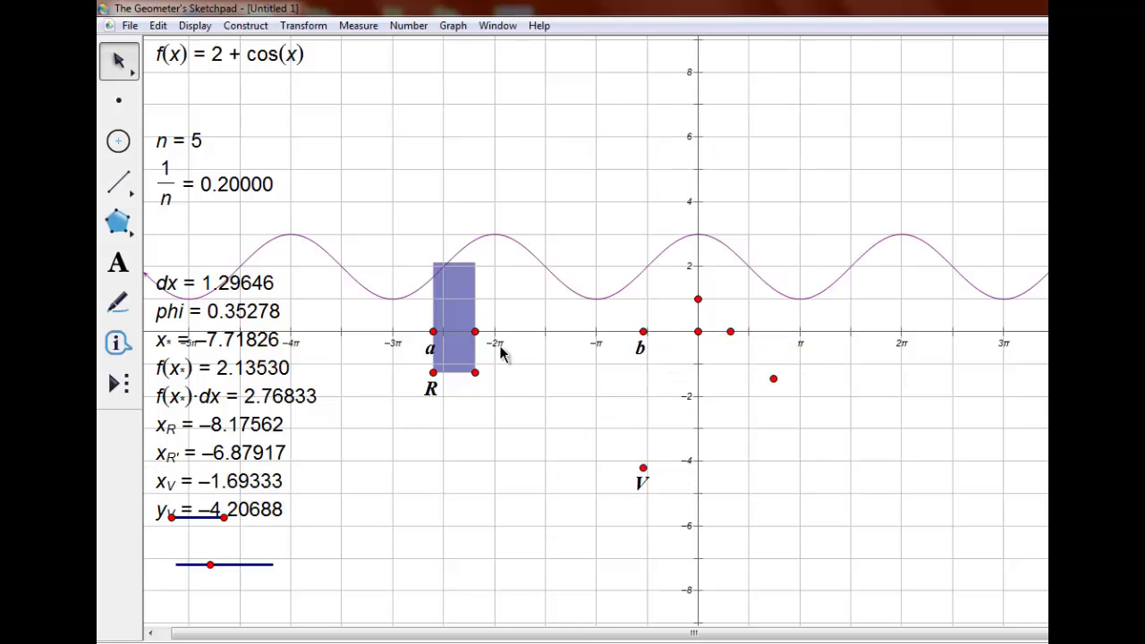
Calculate yV + f(x*)·dx from the measured ordinate of V and the product
{"action": "left_click", "coordinate": [409, 25]}
{"action": "left_click", "coordinate": [286, 69]}
{"action": "left_click", "coordinate": [277, 509]}
{"action": "type", "text": "+"}
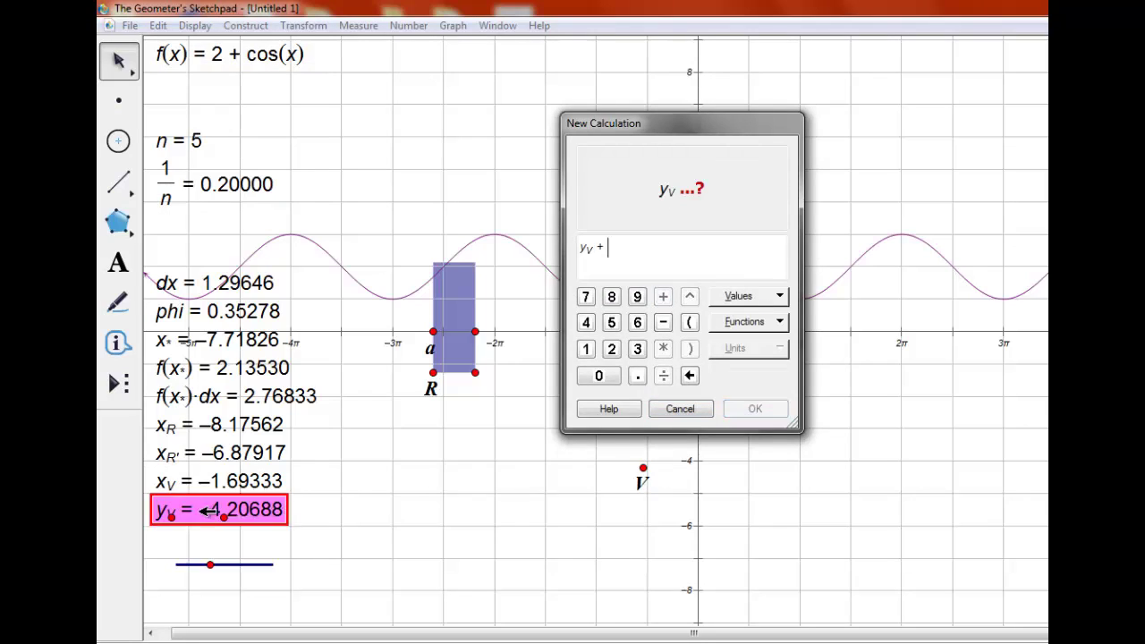
{"action": "left_click", "coordinate": [286, 396]}
{"action": "left_click", "coordinate": [756, 409]}
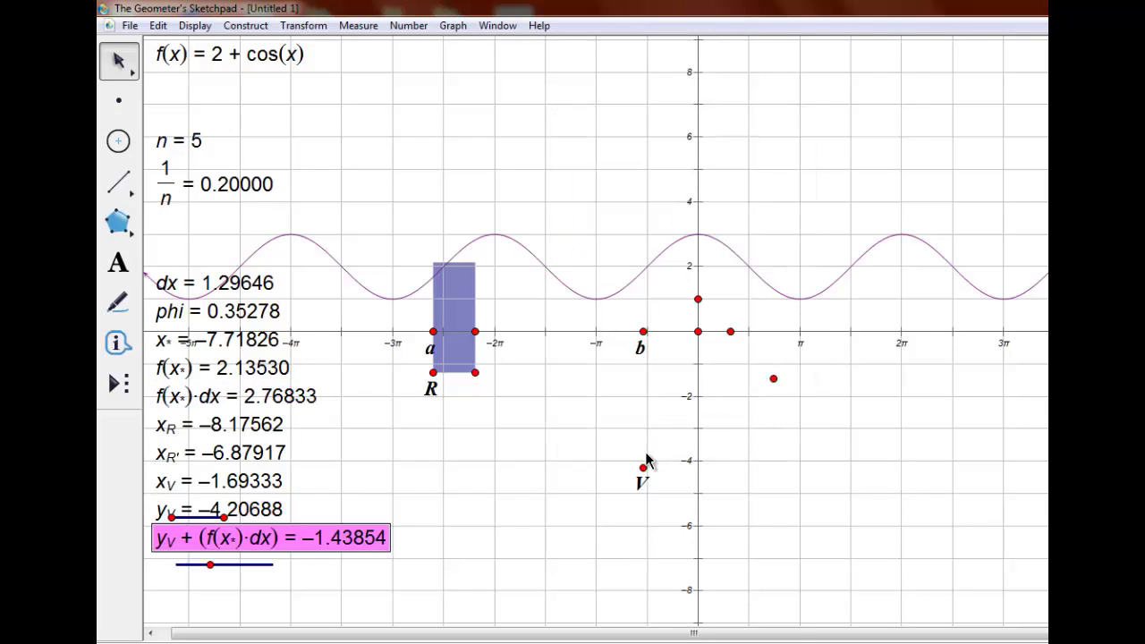
Plot the point (xV, yV + f(x*)·dx) and move V down to about (-1.6, -7.4)
{"action": "left_click", "coordinate": [452, 25]}
{"action": "left_click", "coordinate": [515, 186]}
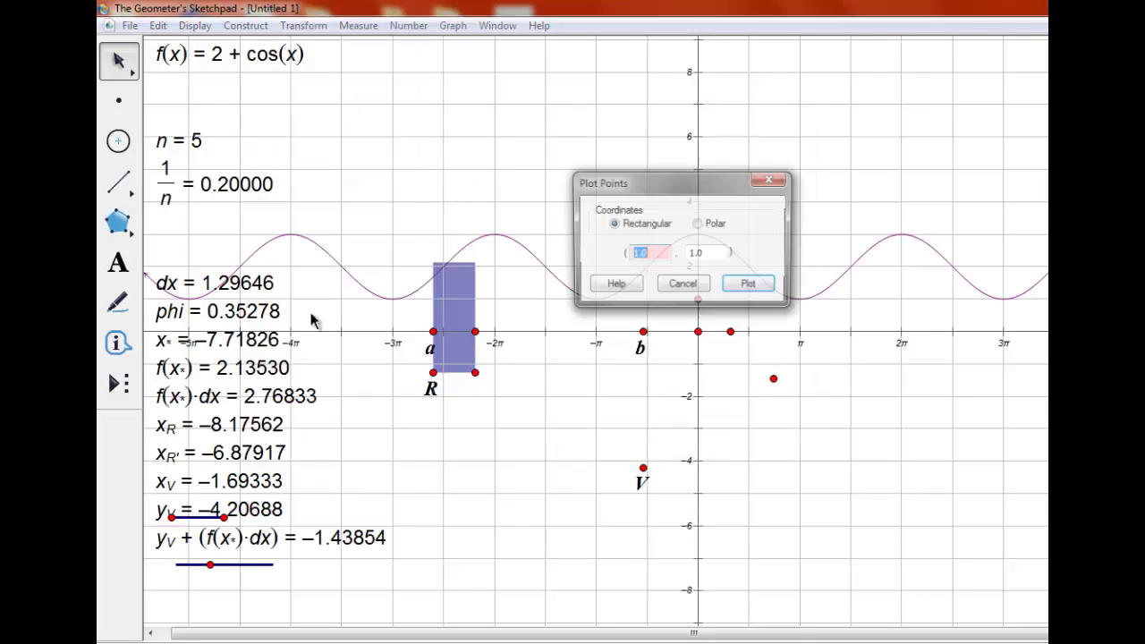
{"action": "left_click", "coordinate": [219, 482]}
{"action": "left_click", "coordinate": [288, 548]}
{"action": "left_click", "coordinate": [750, 292]}
{"action": "left_click", "coordinate": [683, 292]}
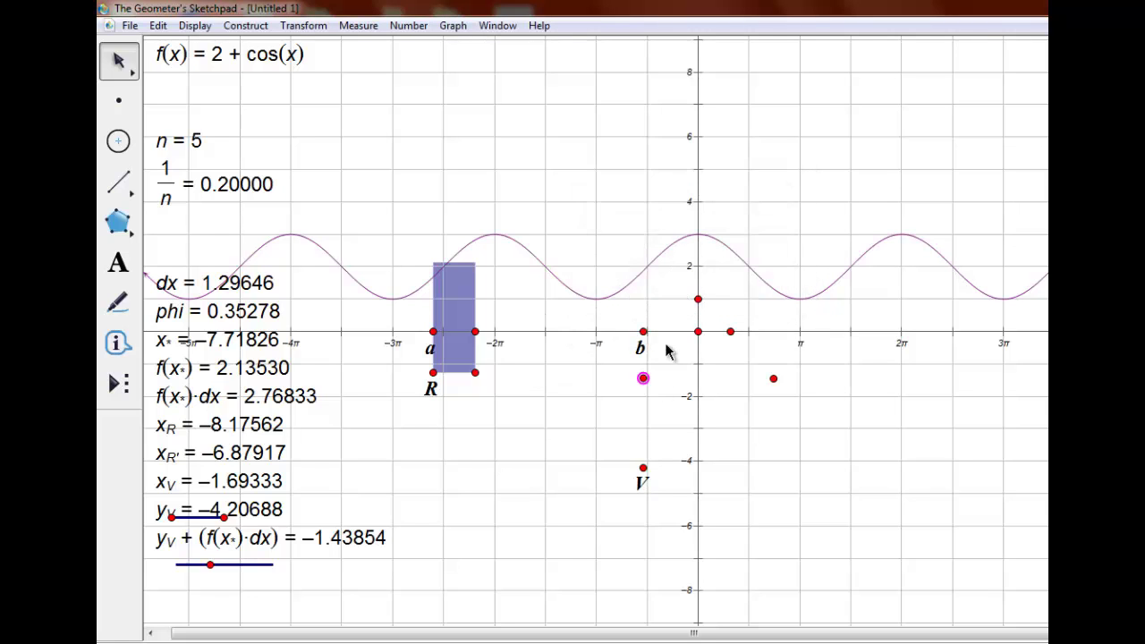
{"action": "left_click_drag", "start_coordinate": [643, 468], "coordinate": [646, 573]}
{"action": "left_click", "coordinate": [764, 502]}
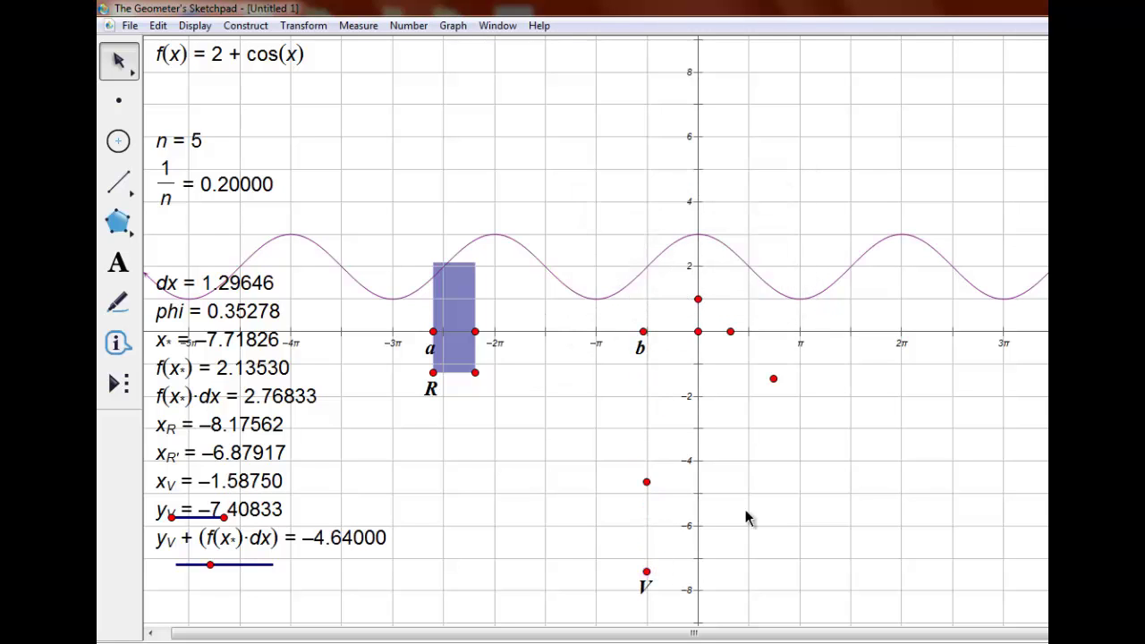
Hide all measurements and calculations except f(x), n, dx, phi and f(x*)·dx
{"action": "left_click", "coordinate": [122, 278]}
{"action": "left_click", "coordinate": [158, 25]}
{"action": "left_click", "coordinate": [188, 190]}
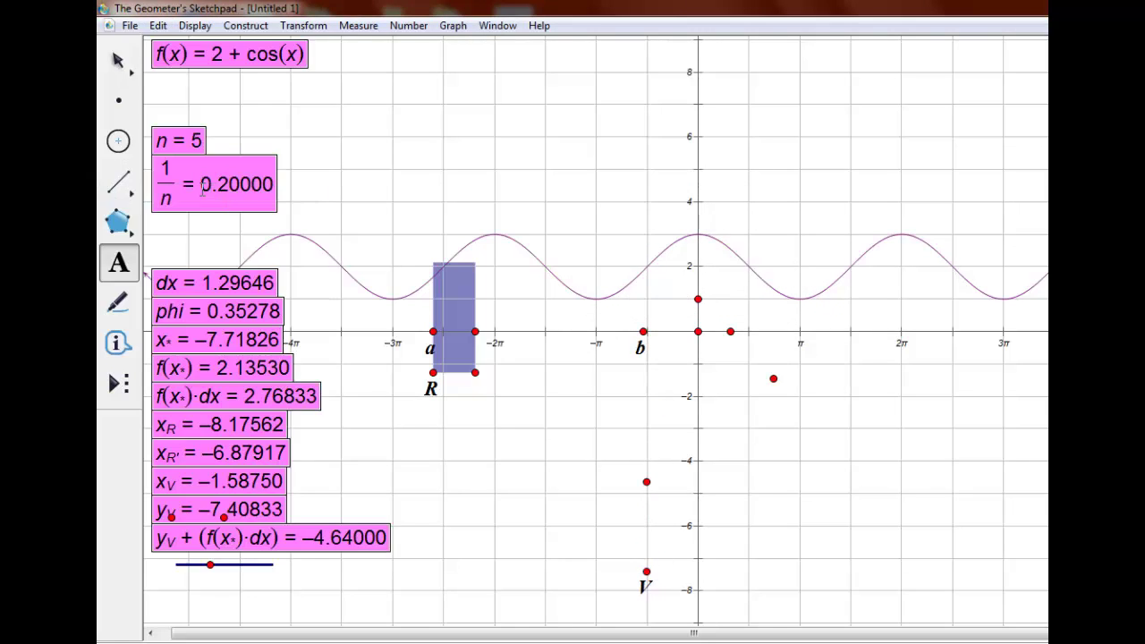
{"action": "left_click", "coordinate": [119, 63]}
{"action": "left_click", "coordinate": [222, 54], "text": "shift"}
{"action": "left_click", "coordinate": [191, 140], "text": "shift"}
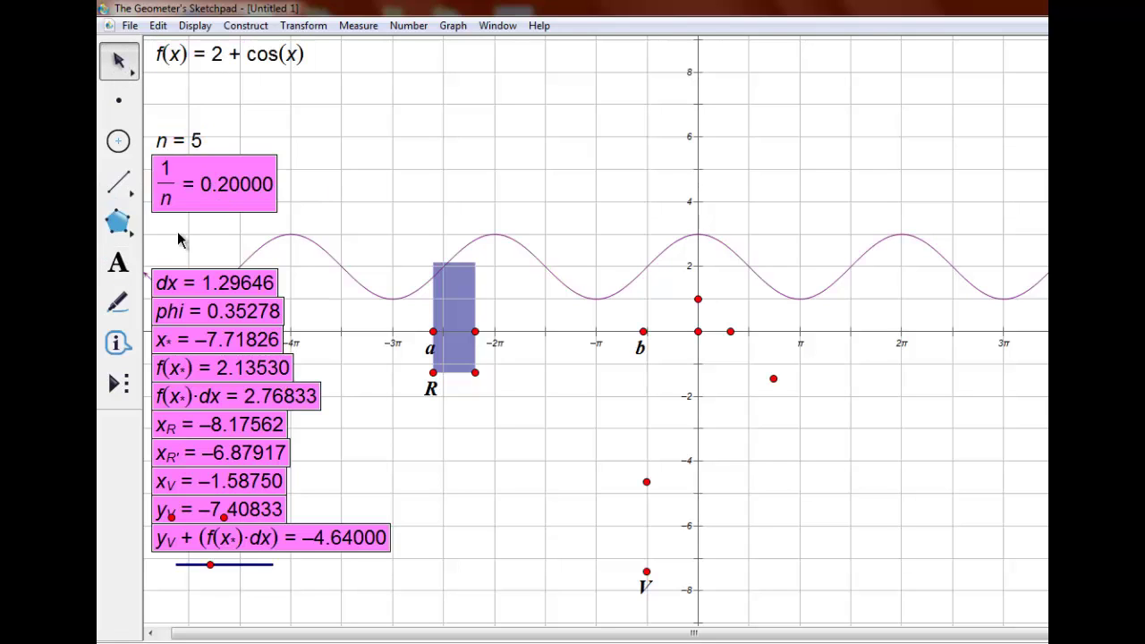
{"action": "left_click", "coordinate": [214, 281], "text": "shift"}
{"action": "left_click", "coordinate": [246, 307], "text": "shift"}
{"action": "left_click", "coordinate": [269, 395], "text": "shift"}
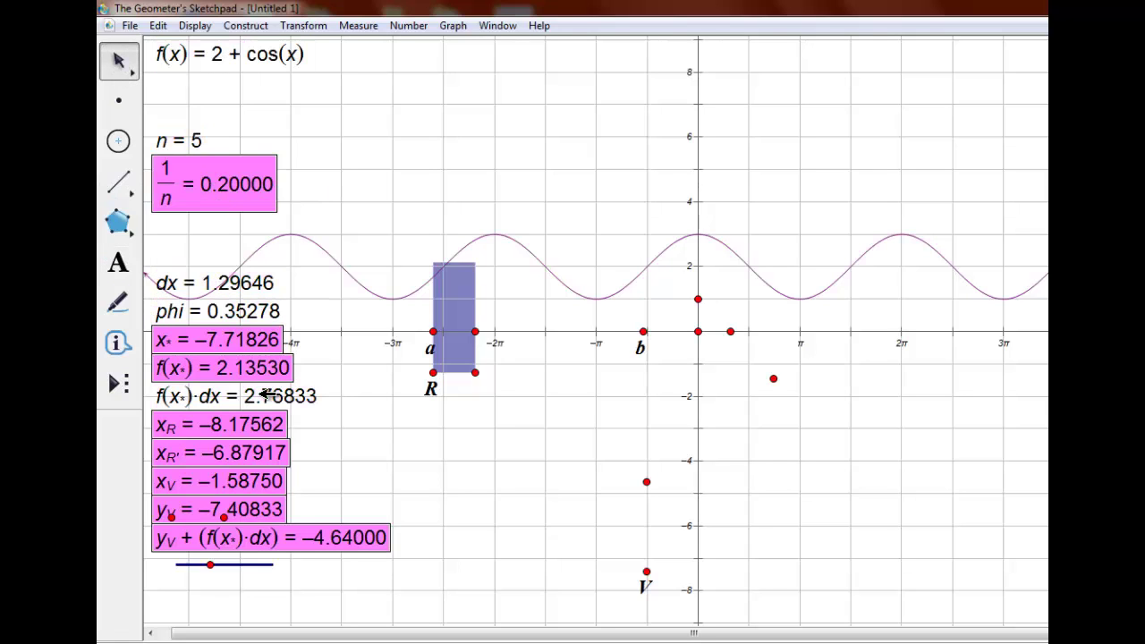
{"action": "key", "text": "ctrl+h"}
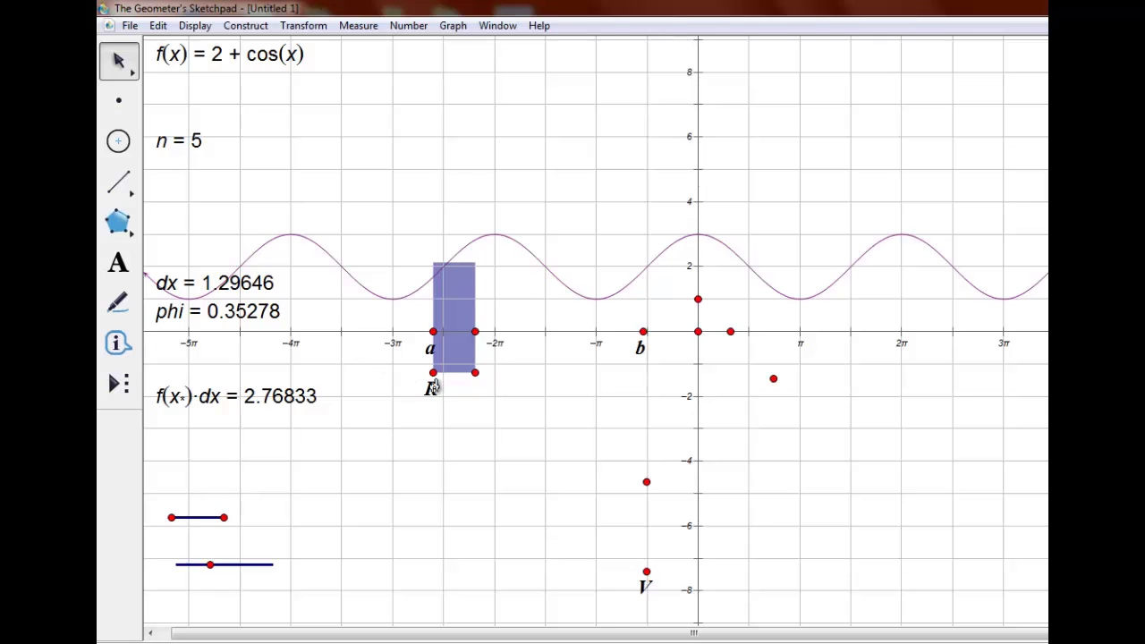
Iterate R to R′ and V to the plotted point above it, using n as depth and without tabulating iterated values
{"action": "left_click", "coordinate": [187, 140], "text": "shift"}
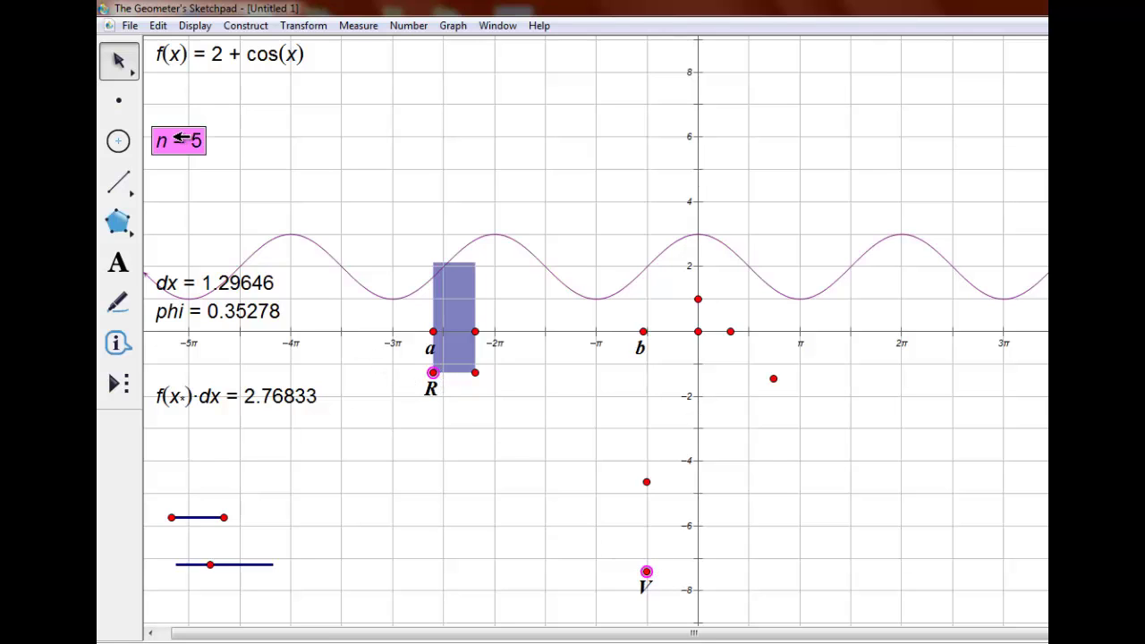
{"action": "left_click", "coordinate": [303, 25]}
{"action": "left_click", "coordinate": [300, 248]}
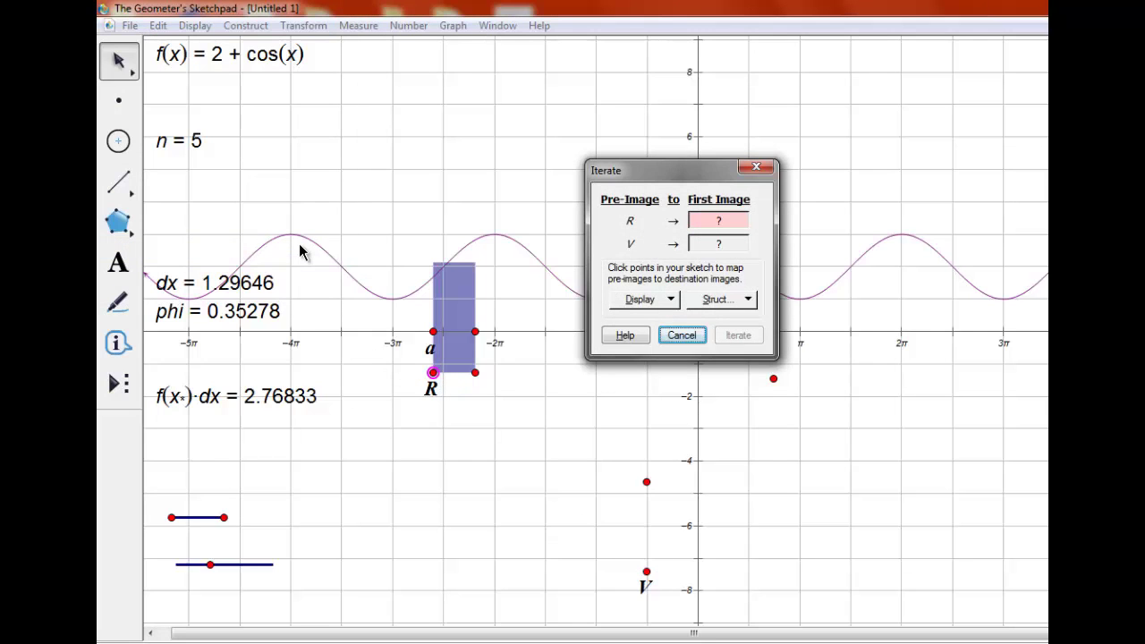
{"action": "left_click", "coordinate": [475, 372]}
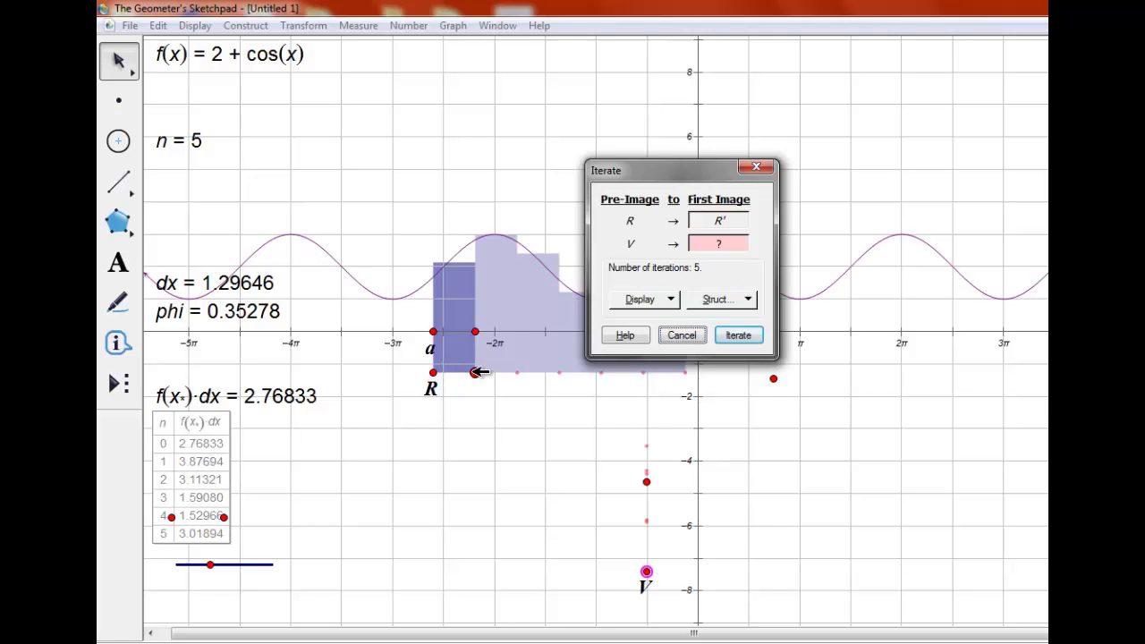
{"action": "left_click", "coordinate": [647, 481]}
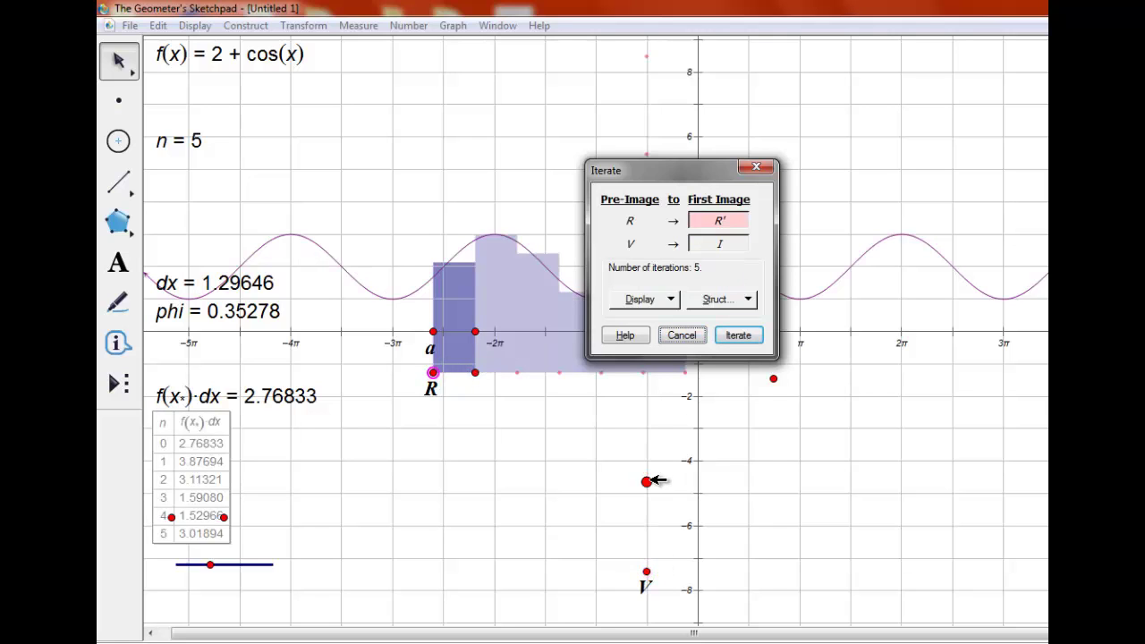
{"action": "left_click", "coordinate": [671, 304]}
{"action": "left_click", "coordinate": [745, 300]}
{"action": "left_click", "coordinate": [745, 300]}
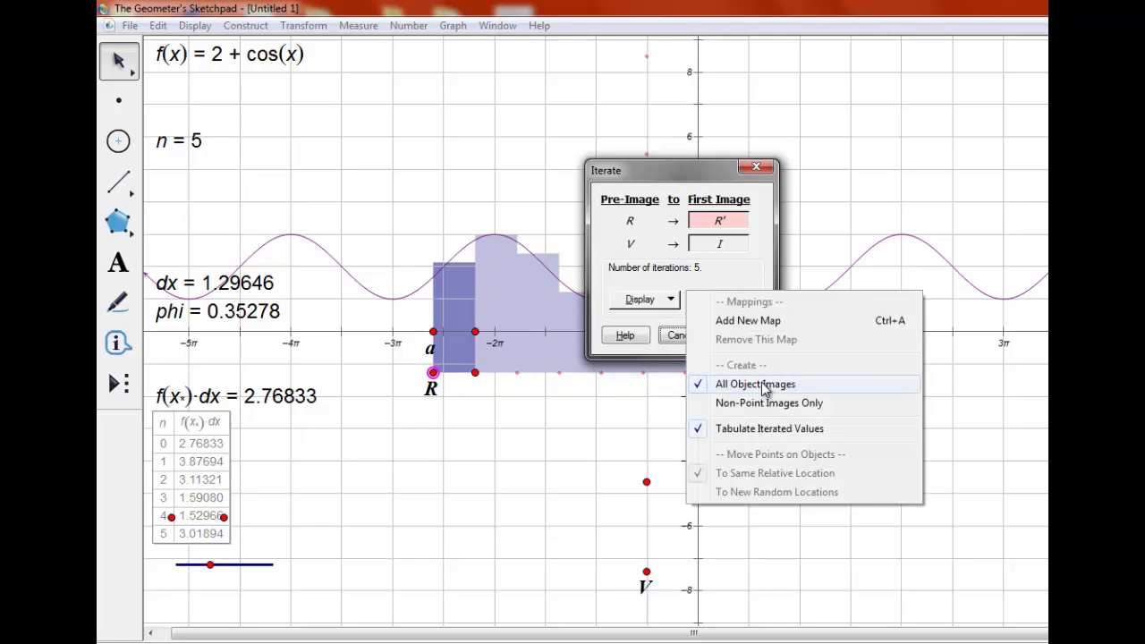
{"action": "left_click", "coordinate": [790, 433]}
{"action": "left_click", "coordinate": [738, 335]}
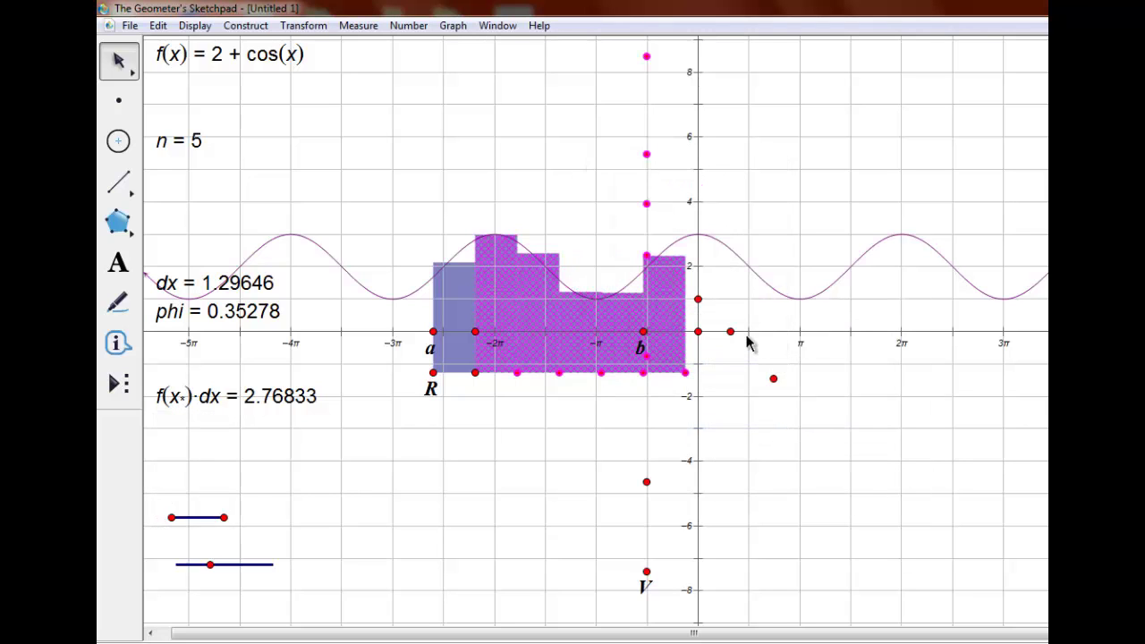
{"action": "left_click", "coordinate": [861, 451]}
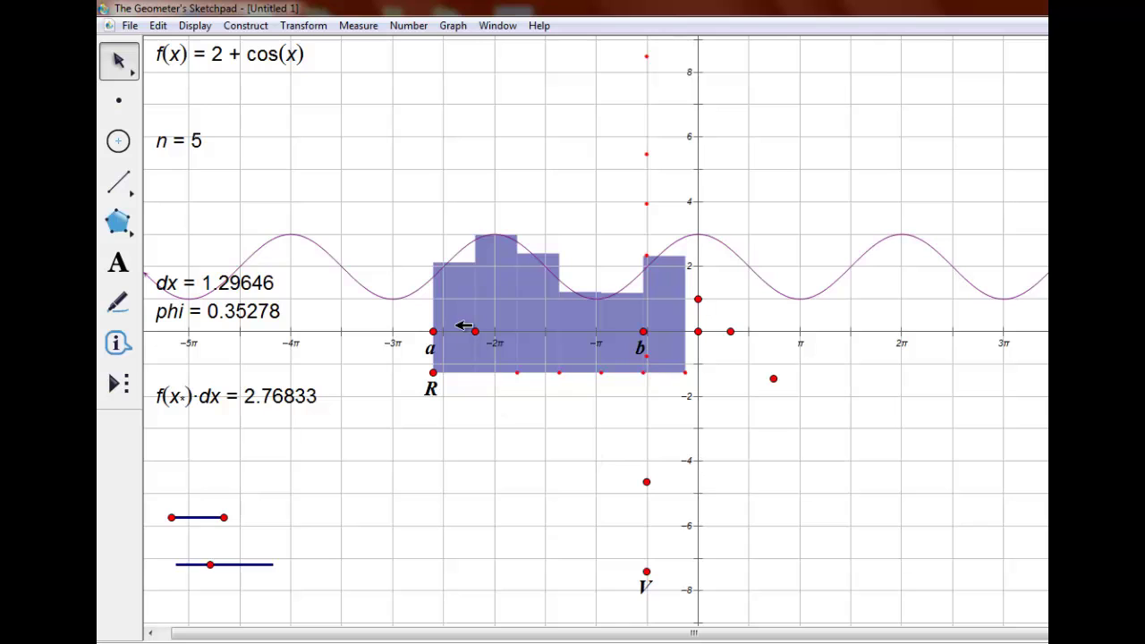
Mark the vector from the first division point back to a, and translate point a by it
{"action": "left_click", "coordinate": [433, 331]}
{"action": "left_click", "coordinate": [304, 25]}
{"action": "left_click", "coordinate": [153, 120]}
{"action": "left_click", "coordinate": [303, 25]}
{"action": "left_click", "coordinate": [150, 165]}
{"action": "left_click", "coordinate": [761, 376]}
Merge R with the translated point before a, and merge V with point b
{"action": "left_click", "coordinate": [433, 373], "text": "shift"}
{"action": "left_click", "coordinate": [157, 25]}
{"action": "left_click", "coordinate": [193, 277]}
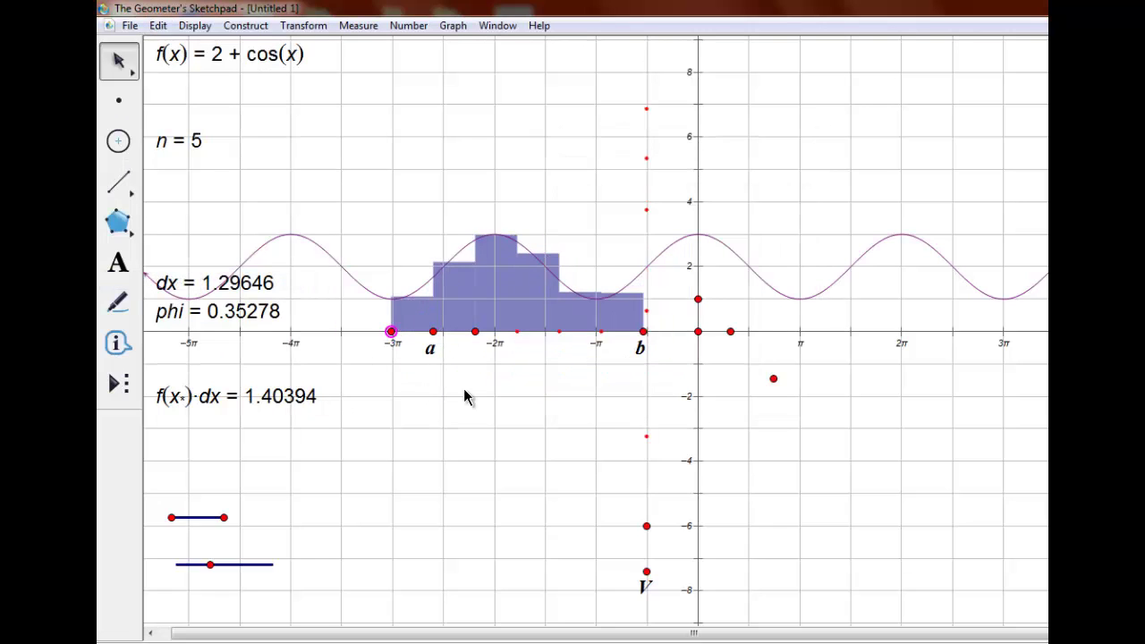
{"action": "left_click", "coordinate": [648, 571]}
{"action": "left_click", "coordinate": [643, 332], "text": "shift"}
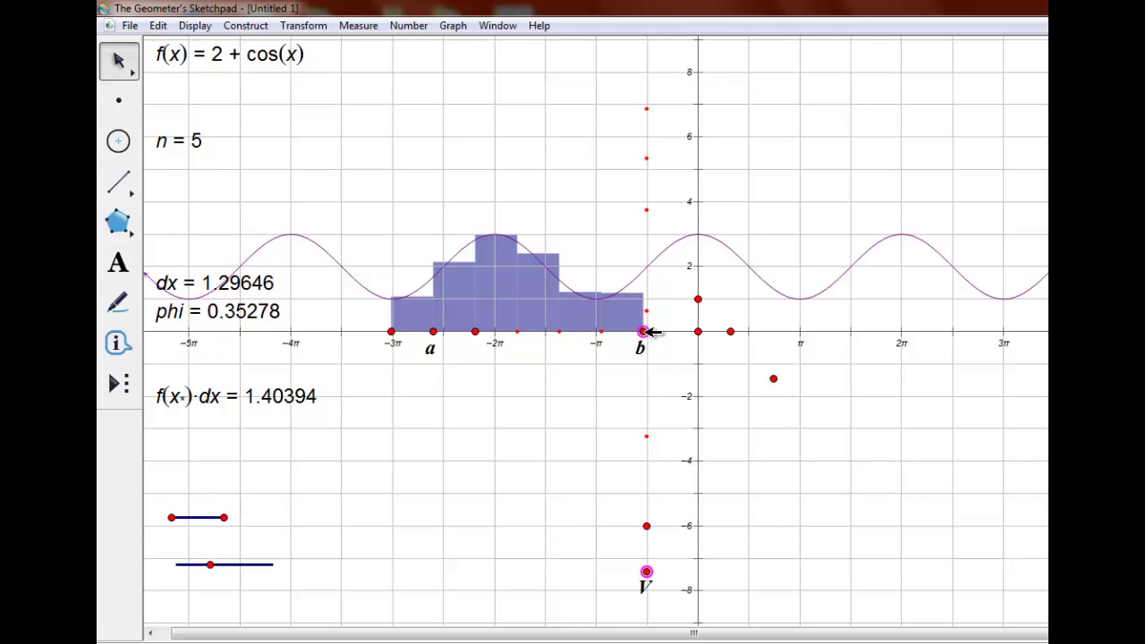
{"action": "left_click", "coordinate": [157, 25]}
{"action": "left_click", "coordinate": [199, 279]}
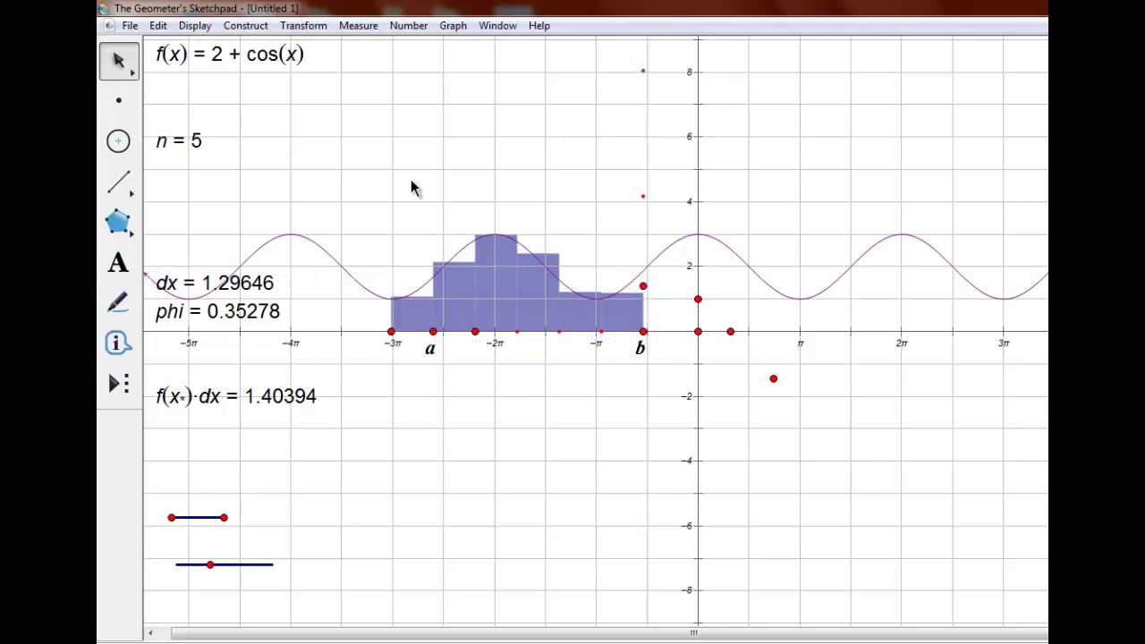
Construct the terminal point of the iterated points above b and compress the y-axis until about 20 shows
{"action": "left_click", "coordinate": [304, 26]}
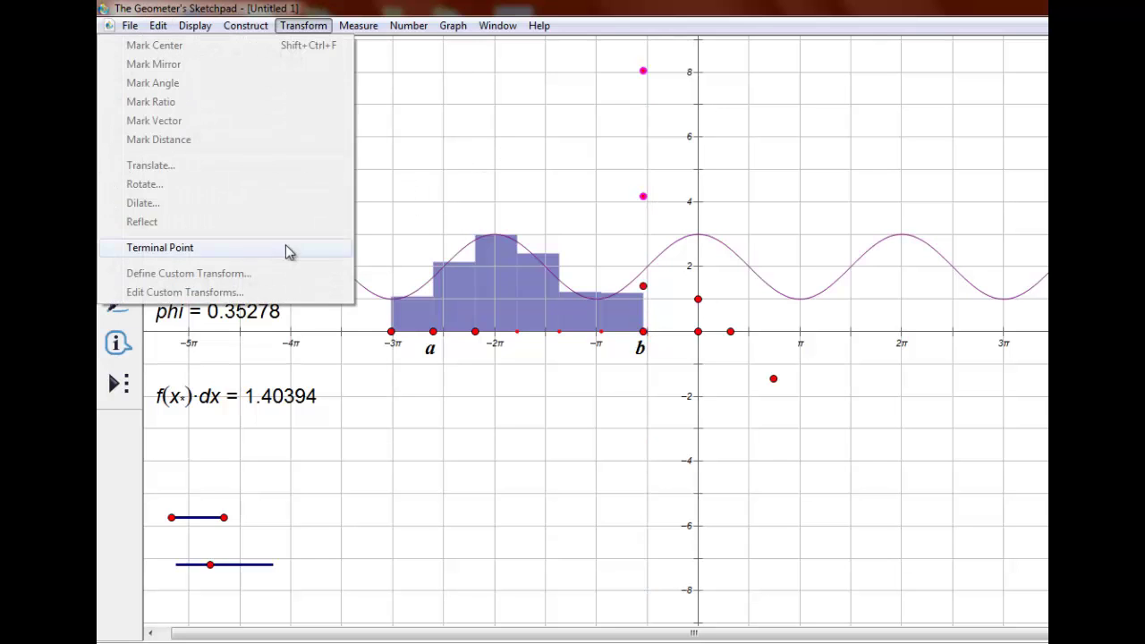
{"action": "left_click", "coordinate": [680, 95]}
{"action": "left_click_drag", "start_coordinate": [680, 95], "coordinate": [687, 227]}
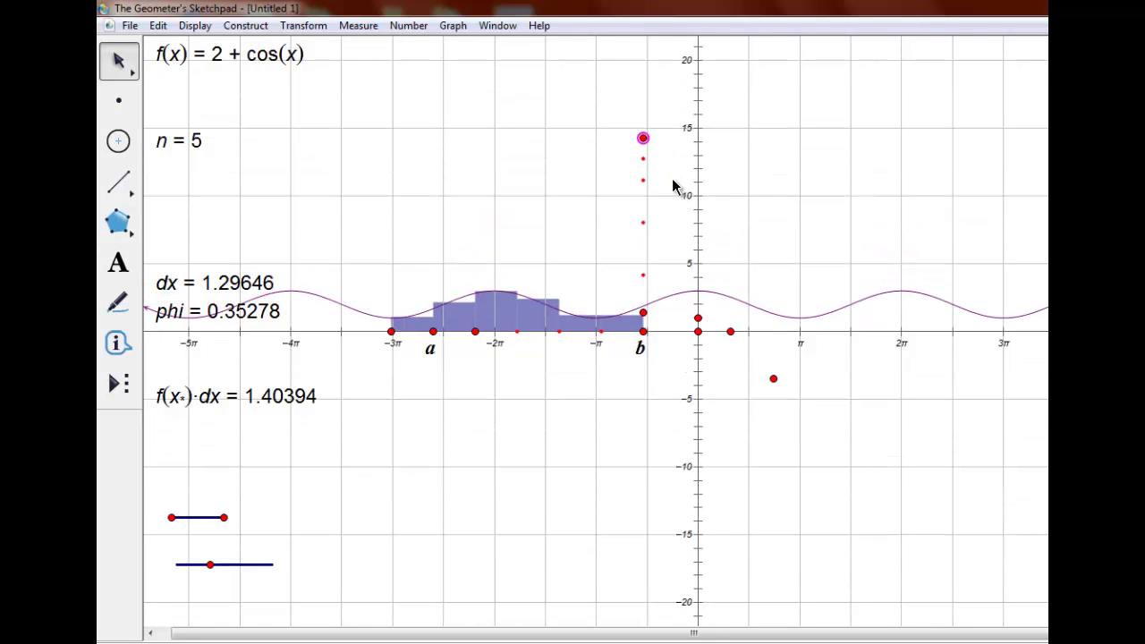
Measure the terminal point's ordinate and calculate that ordinate minus f(x*)·dx
{"action": "right_click", "coordinate": [644, 138]}
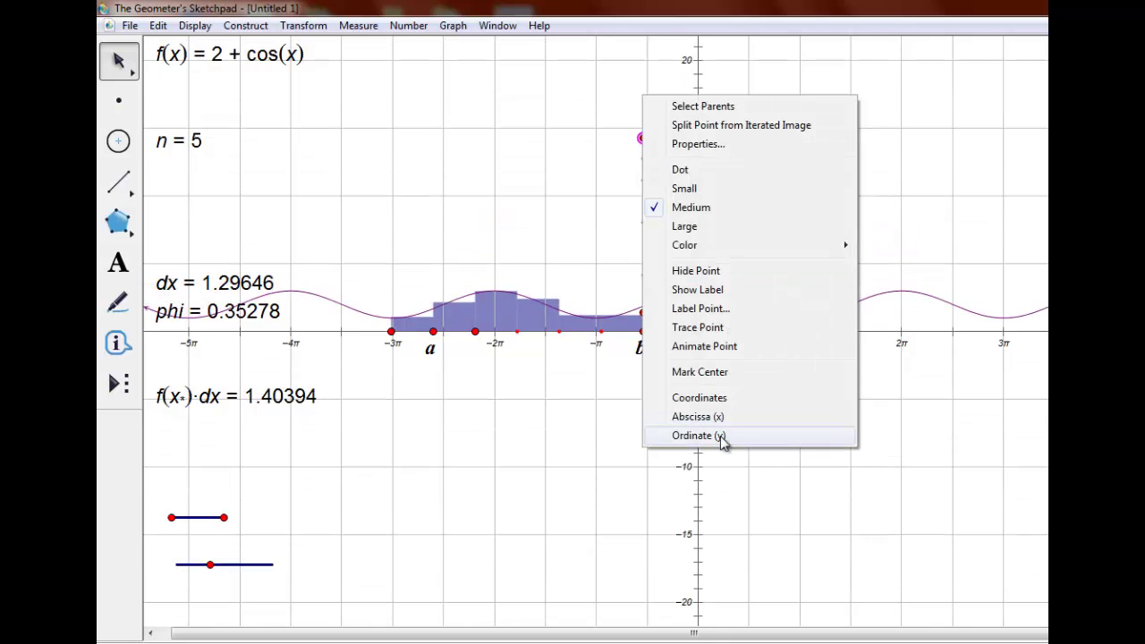
{"action": "left_click", "coordinate": [721, 436]}
{"action": "left_click", "coordinate": [411, 27]}
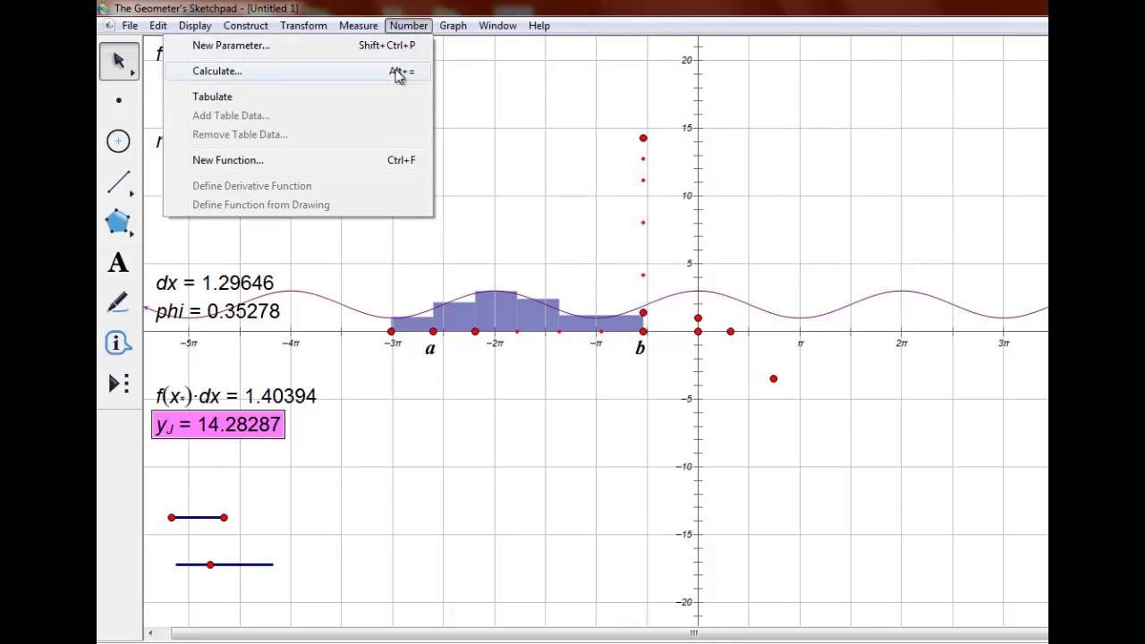
{"action": "left_click", "coordinate": [402, 72]}
{"action": "left_click", "coordinate": [277, 430]}
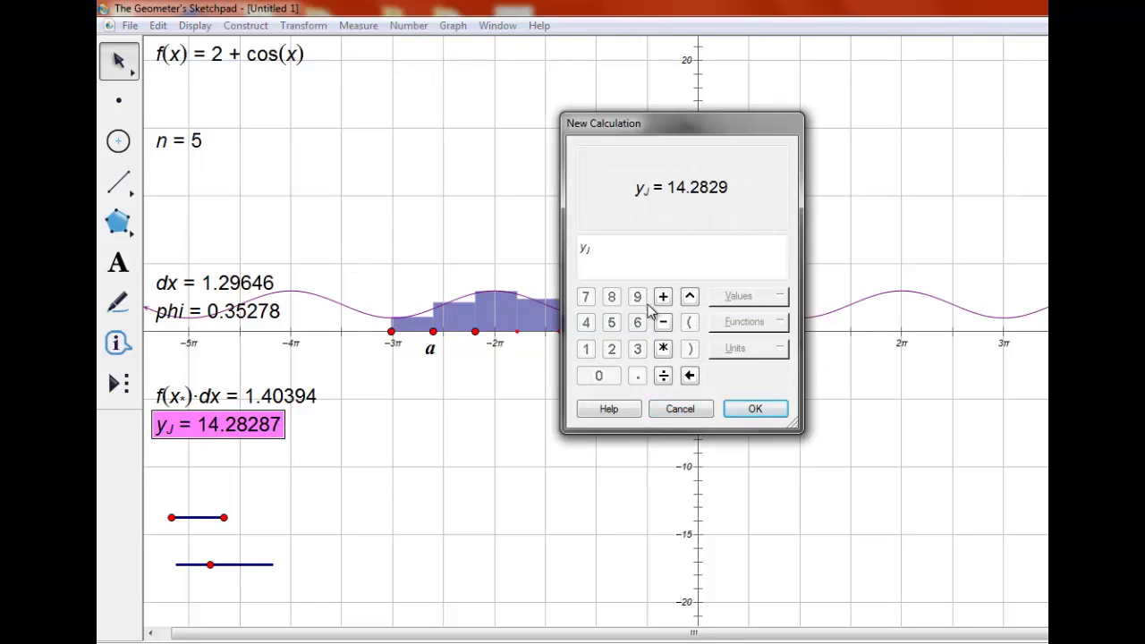
{"action": "left_click", "coordinate": [663, 322]}
{"action": "left_click", "coordinate": [251, 396]}
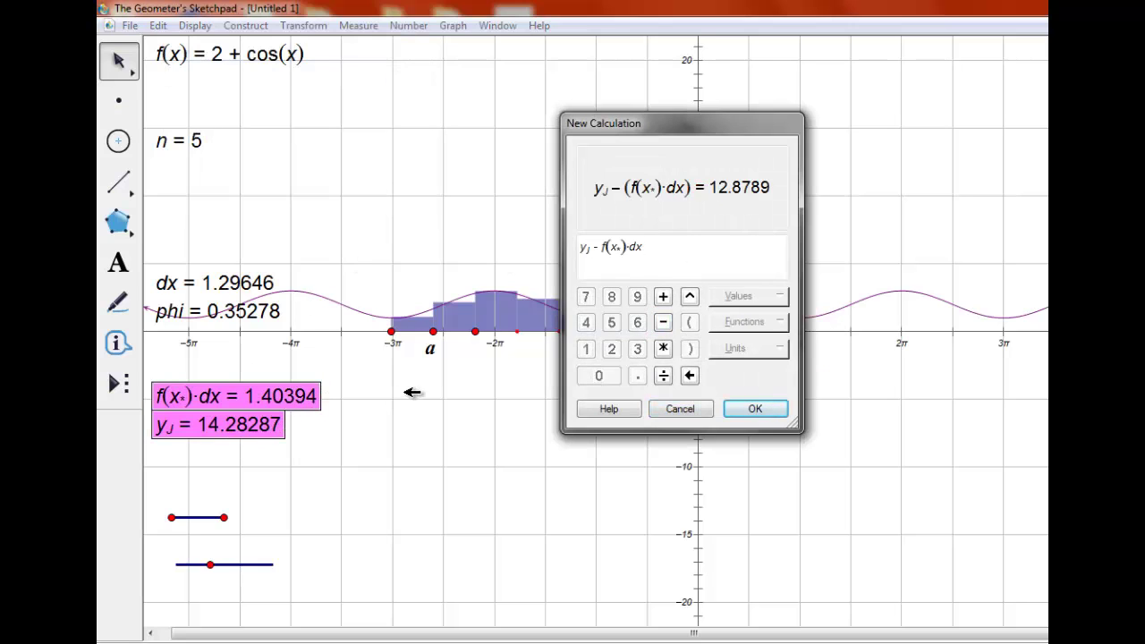
Label the new difference calculation I and set its precision to hundred thousandths
{"action": "right_click", "coordinate": [430, 433]}
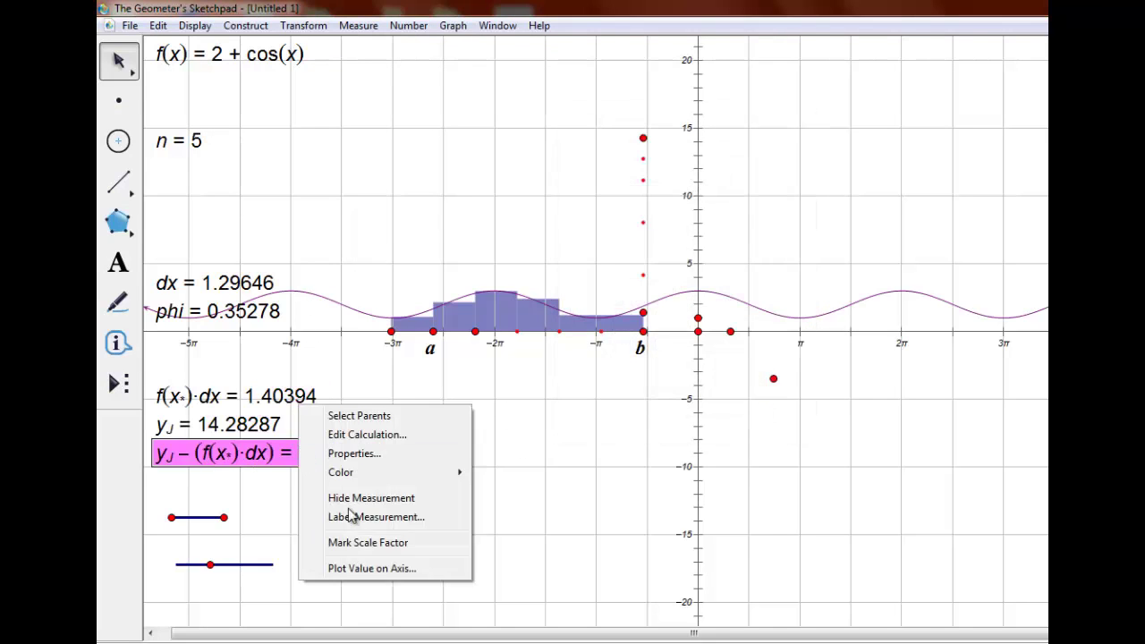
{"action": "left_click", "coordinate": [355, 521]}
{"action": "left_click", "coordinate": [634, 184]}
{"action": "left_click", "coordinate": [704, 225]}
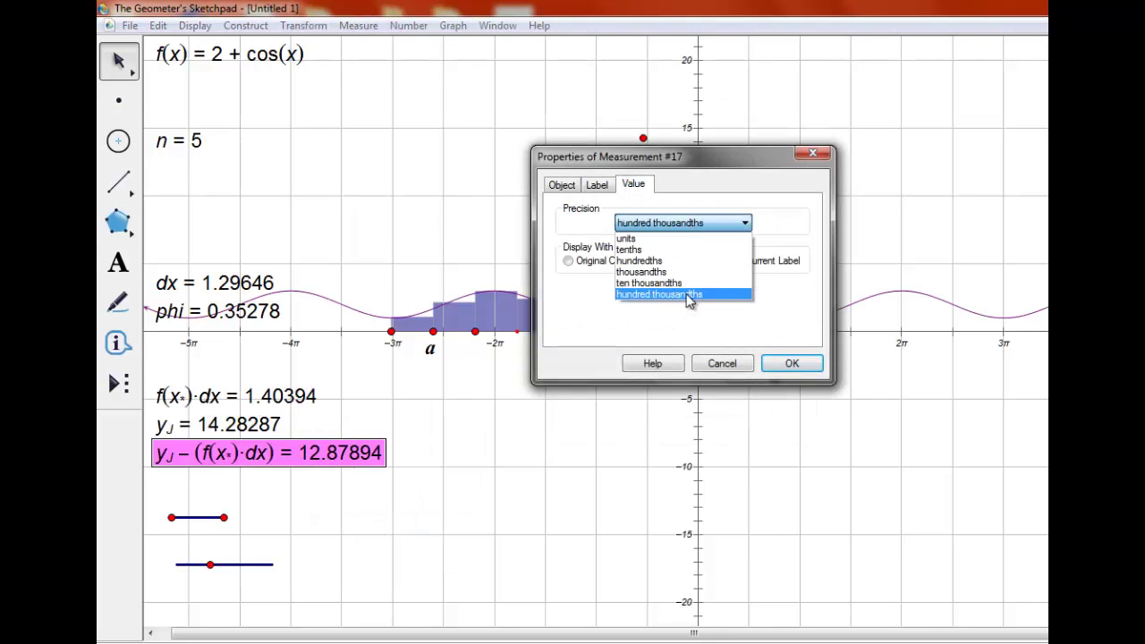
{"action": "left_click", "coordinate": [692, 295]}
{"action": "left_click", "coordinate": [792, 346]}
Hide the ordinate measurement yJ, the terminal point and the iterated point images
{"action": "left_click", "coordinate": [258, 424]}
{"action": "key", "text": "ctrl+h"}
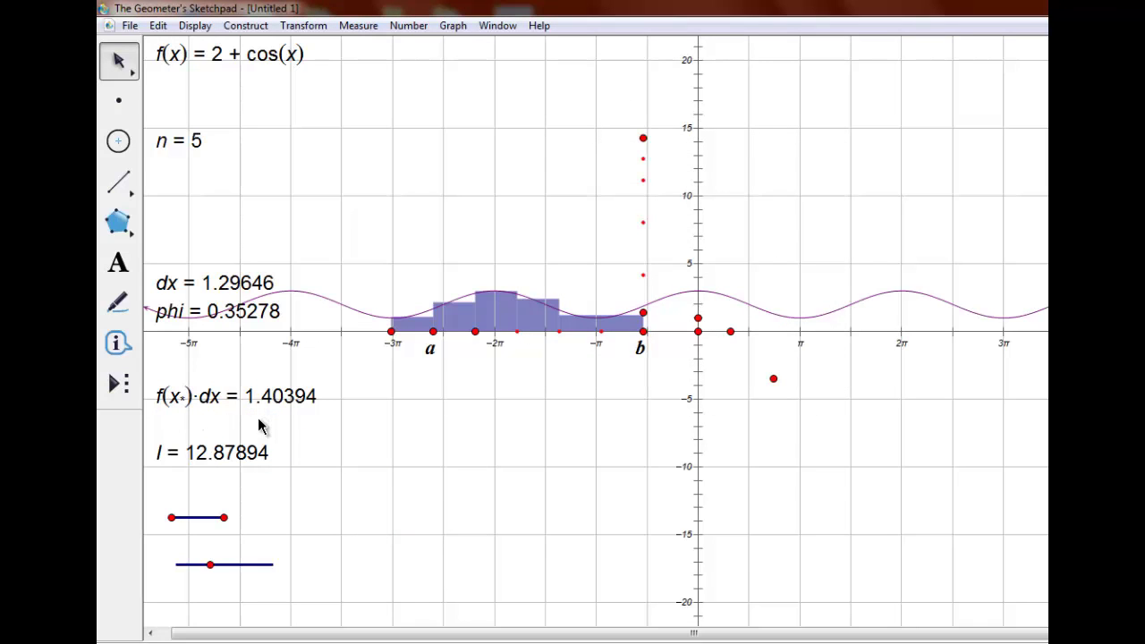
{"action": "left_click", "coordinate": [644, 138]}
{"action": "left_click", "coordinate": [644, 222]}
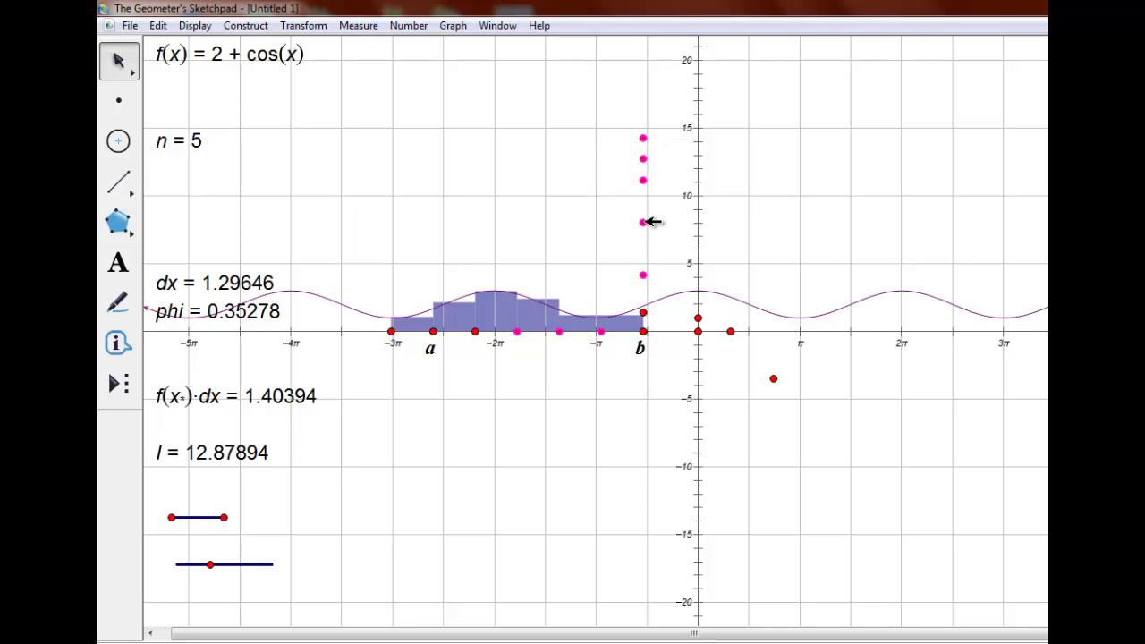
{"action": "key", "text": "ctrl+h"}
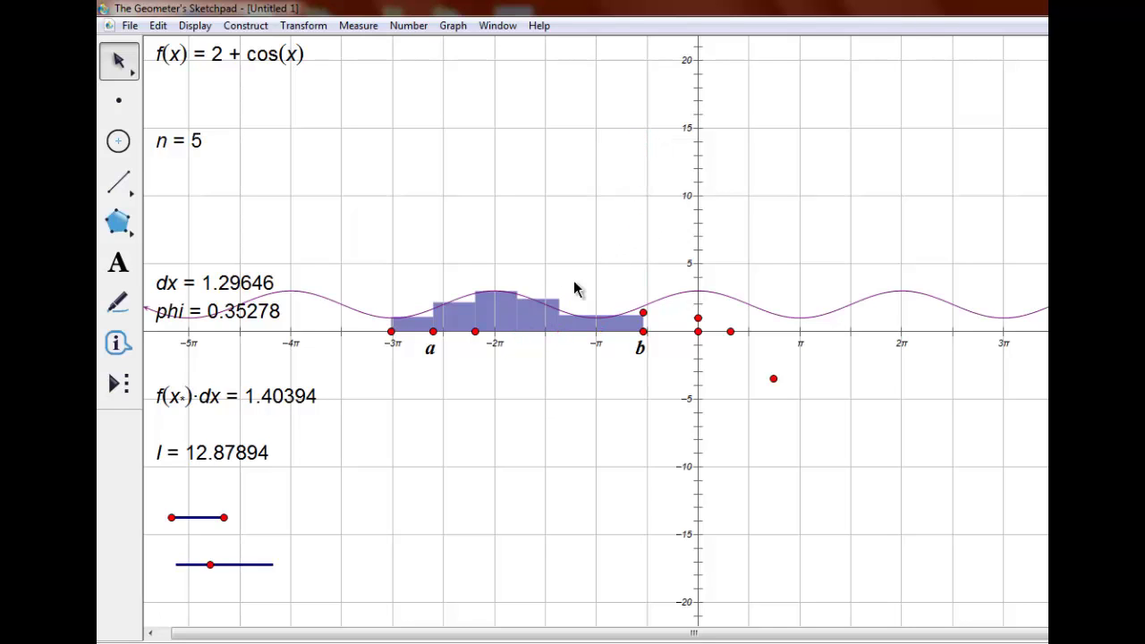
Hide the helper points above b and beside a and the f(x*)·dx value, and stretch the y-axis to about 5
{"action": "left_click", "coordinate": [643, 313]}
{"action": "left_click", "coordinate": [393, 333]}
{"action": "key", "text": "ctrl+h"}
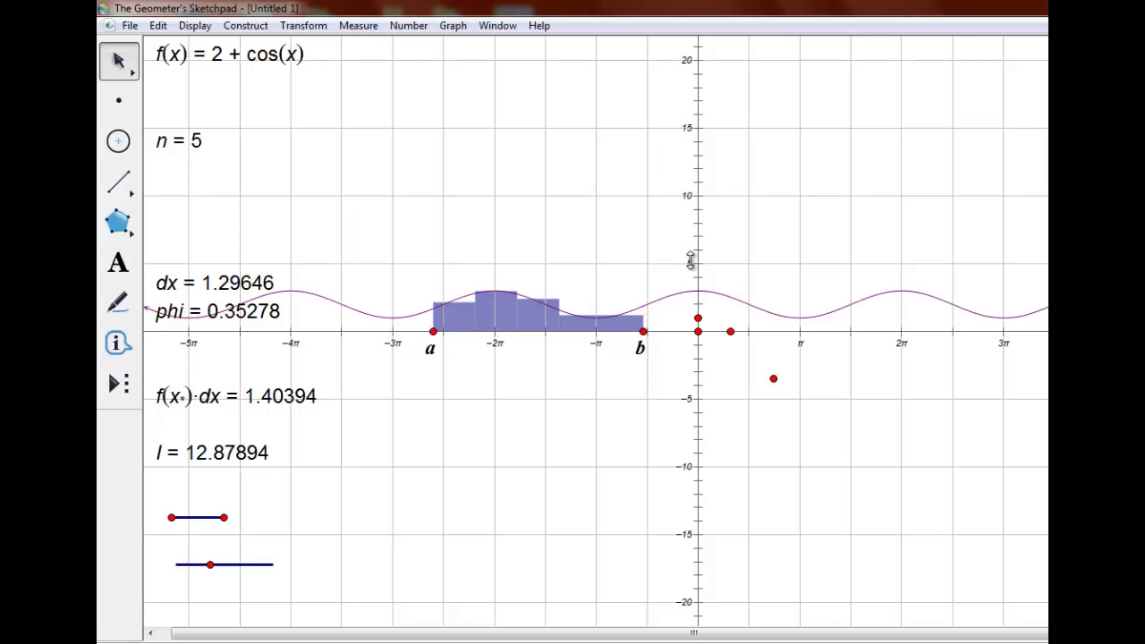
{"action": "left_click", "coordinate": [248, 394]}
{"action": "key", "text": "ctrl+h"}
{"action": "left_click_drag", "start_coordinate": [688, 263], "coordinate": [685, 82]}
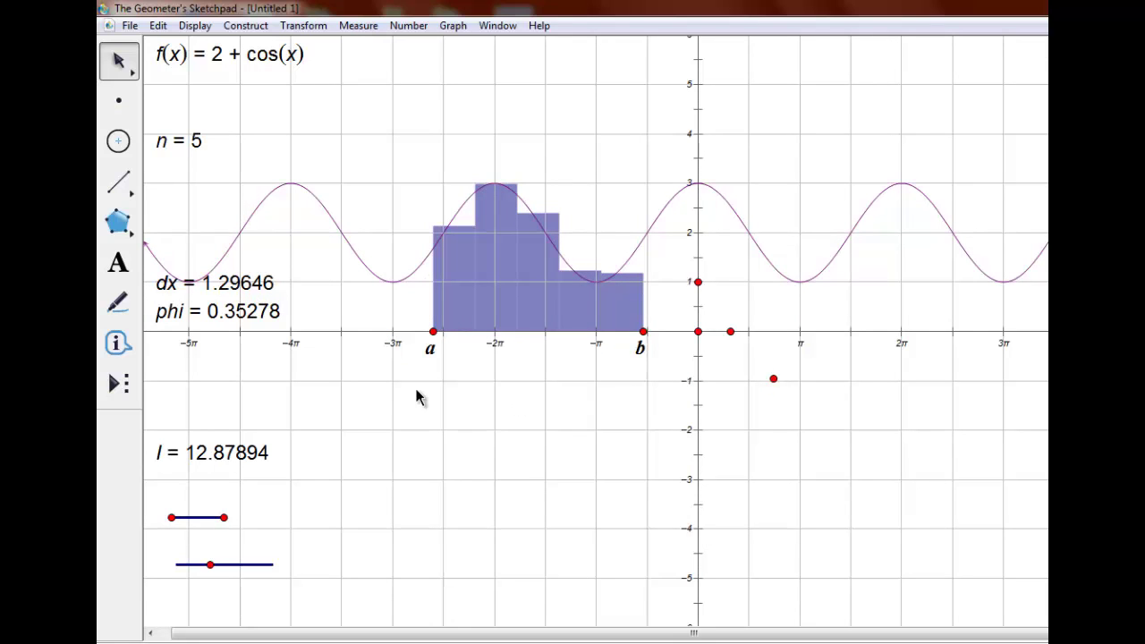
Test the Riemann sum by setting n to 103 and phi to about 0.6 and moving b just past x = π
{"action": "left_click_drag", "start_coordinate": [209, 561], "coordinate": [173, 564]}
{"action": "left_click_drag", "start_coordinate": [643, 332], "coordinate": [794, 319]}
{"action": "left_click_drag", "start_coordinate": [176, 565], "coordinate": [228, 565]}
{"action": "left_click_drag", "start_coordinate": [225, 517], "coordinate": [1074, 501]}
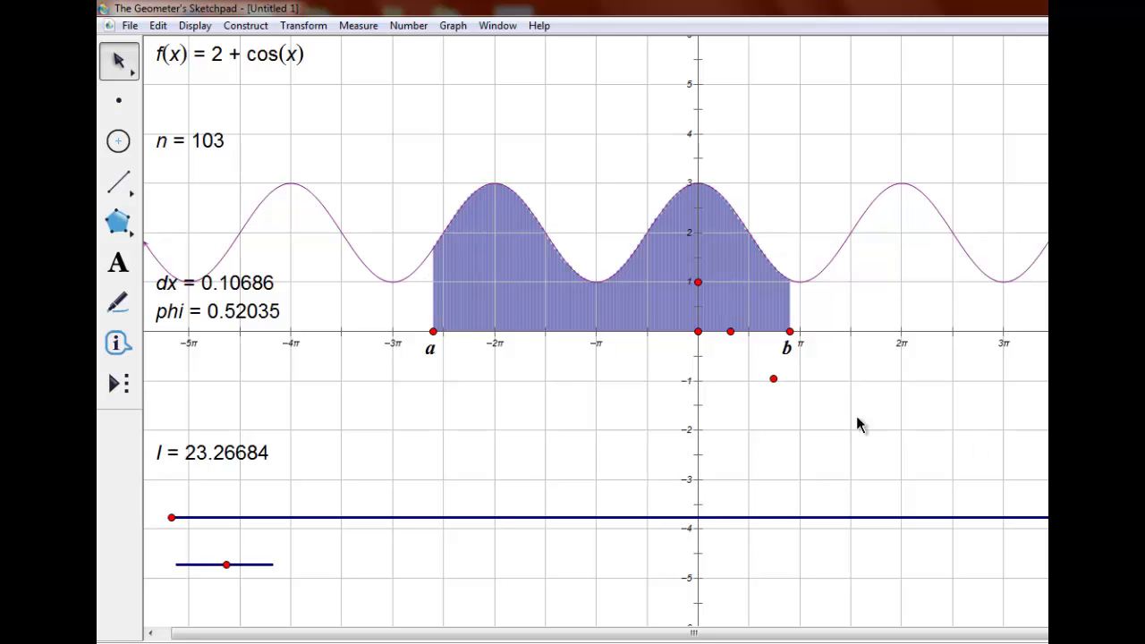
{"action": "mouse_move", "coordinate": [789, 331]}
{"action": "left_mouse_down"}
{"action": "mouse_move", "coordinate": [301, 331]}
{"action": "mouse_move", "coordinate": [826, 331]}
{"action": "left_mouse_up"}
{"action": "mouse_move", "coordinate": [226, 565]}
{"action": "left_mouse_down"}
{"action": "mouse_move", "coordinate": [159, 563]}
{"action": "mouse_move", "coordinate": [205, 565]}
{"action": "mouse_move", "coordinate": [239, 591]}
{"action": "mouse_move", "coordinate": [261, 585]}
{"action": "mouse_move", "coordinate": [236, 579]}
{"action": "left_mouse_up"}
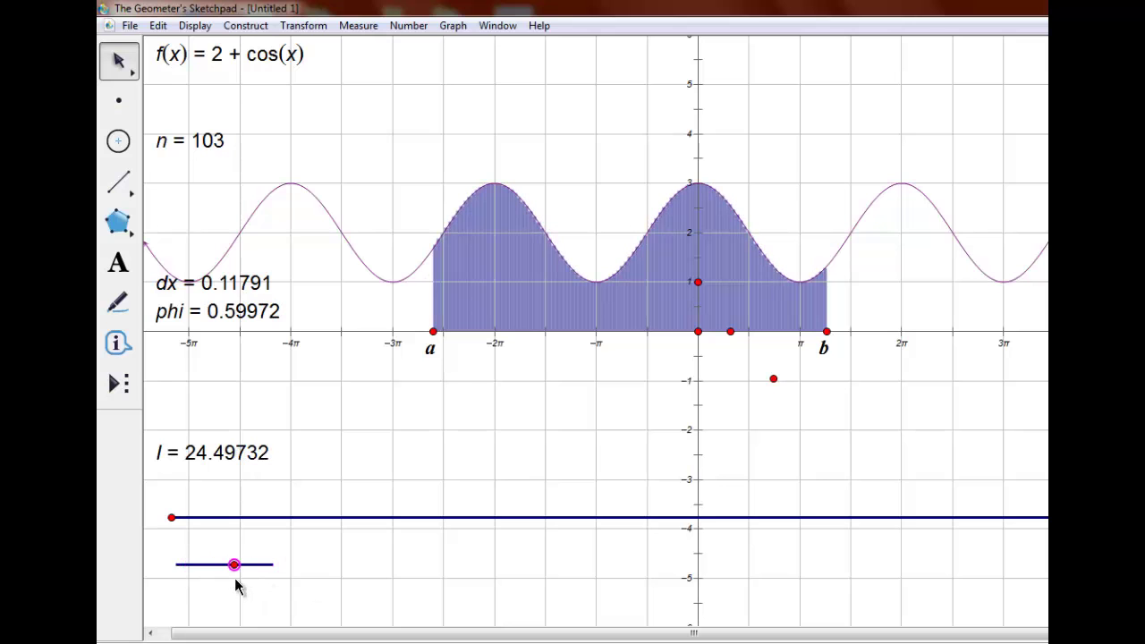